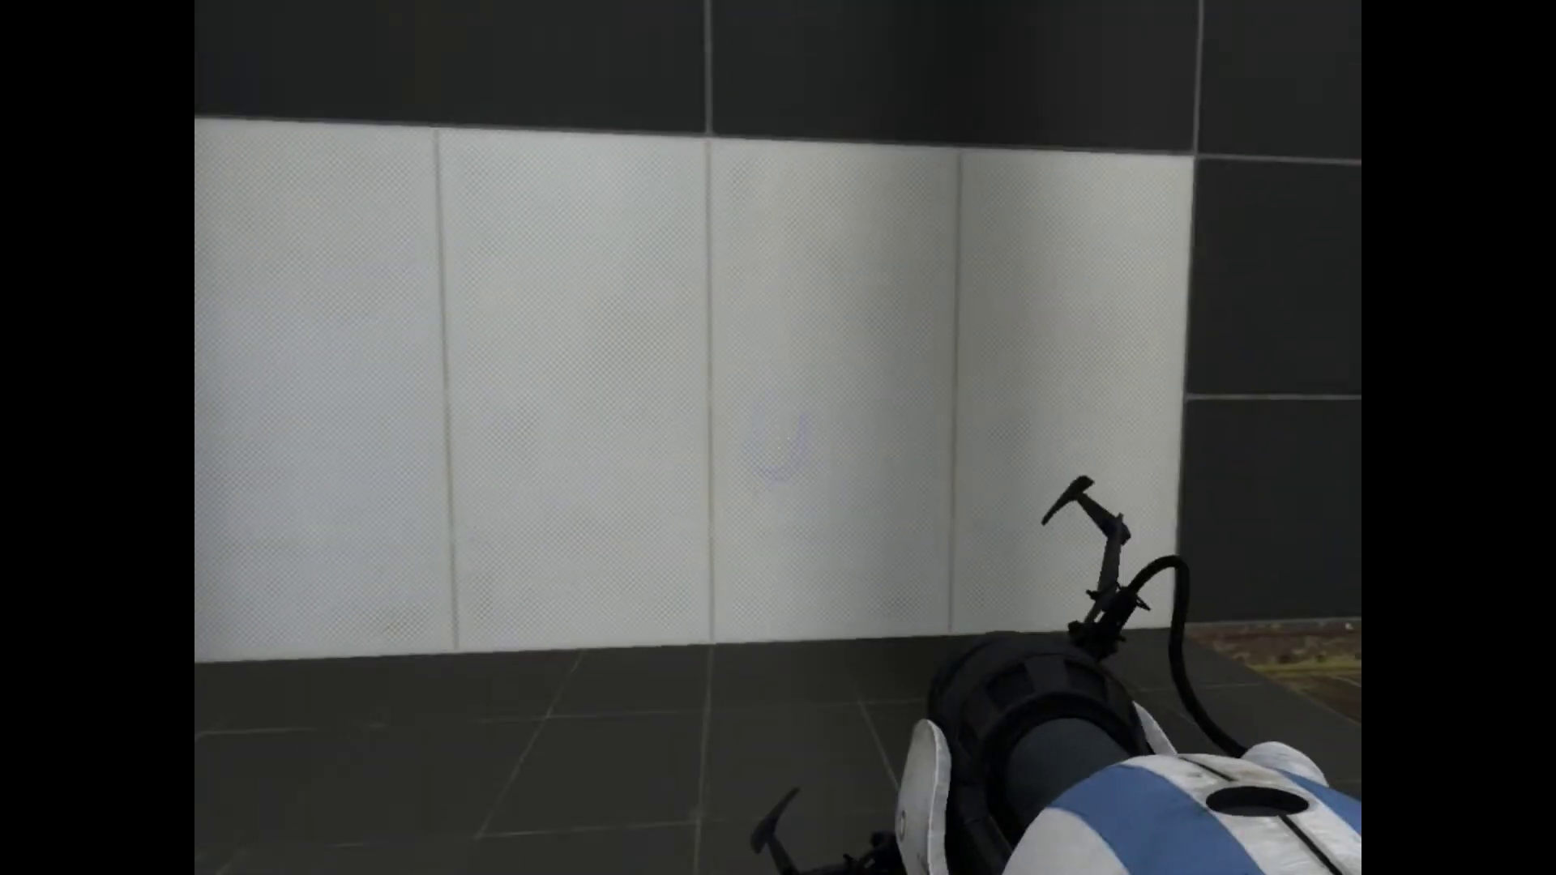
click(778, 438)
right_click(778, 437)
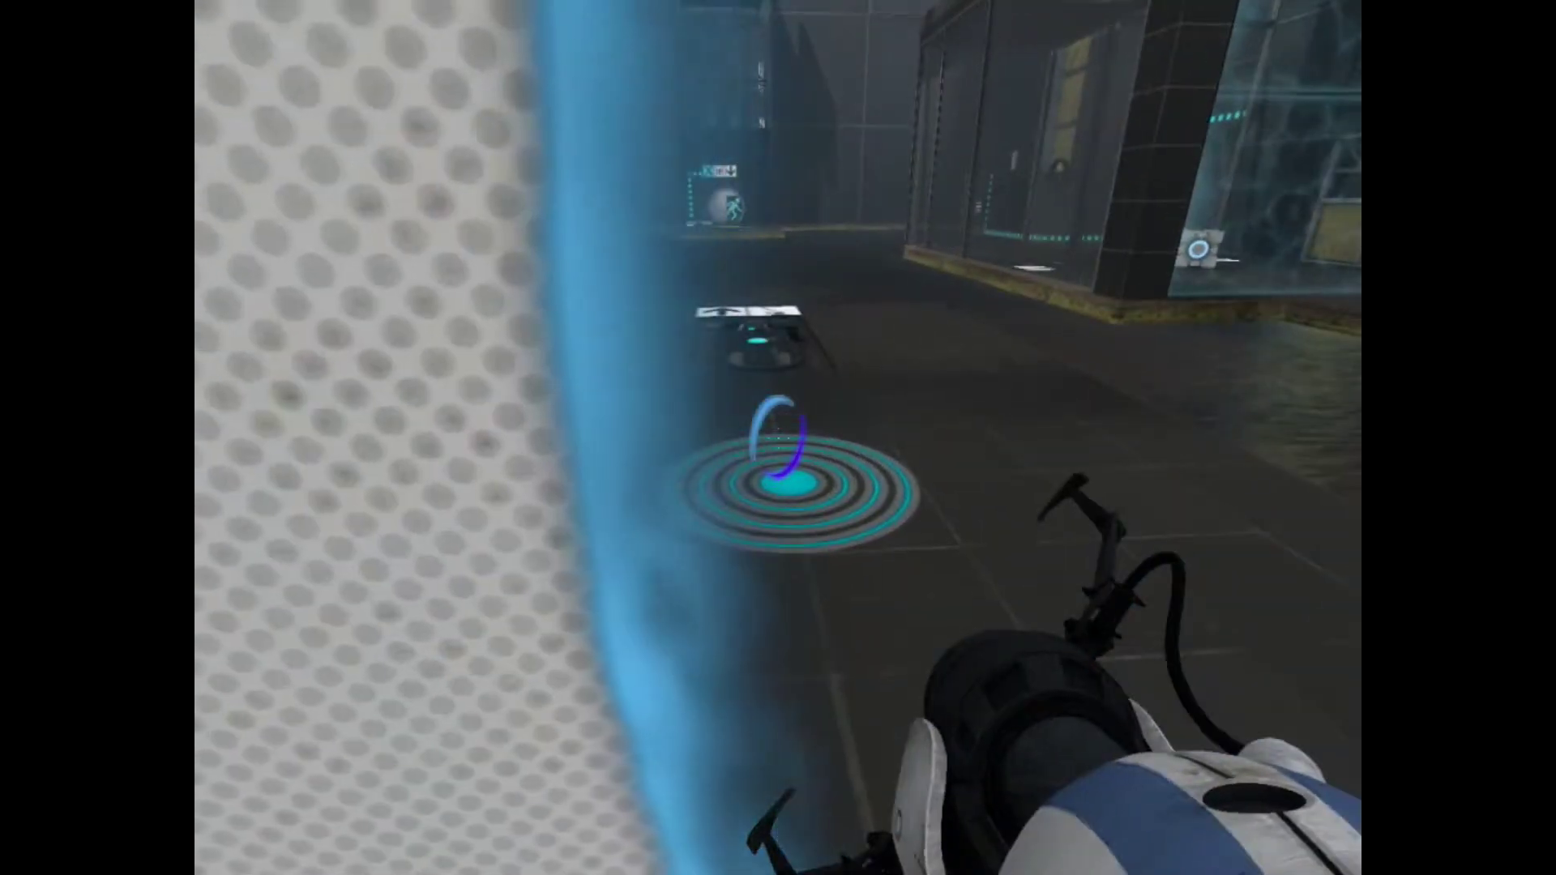
key(w)
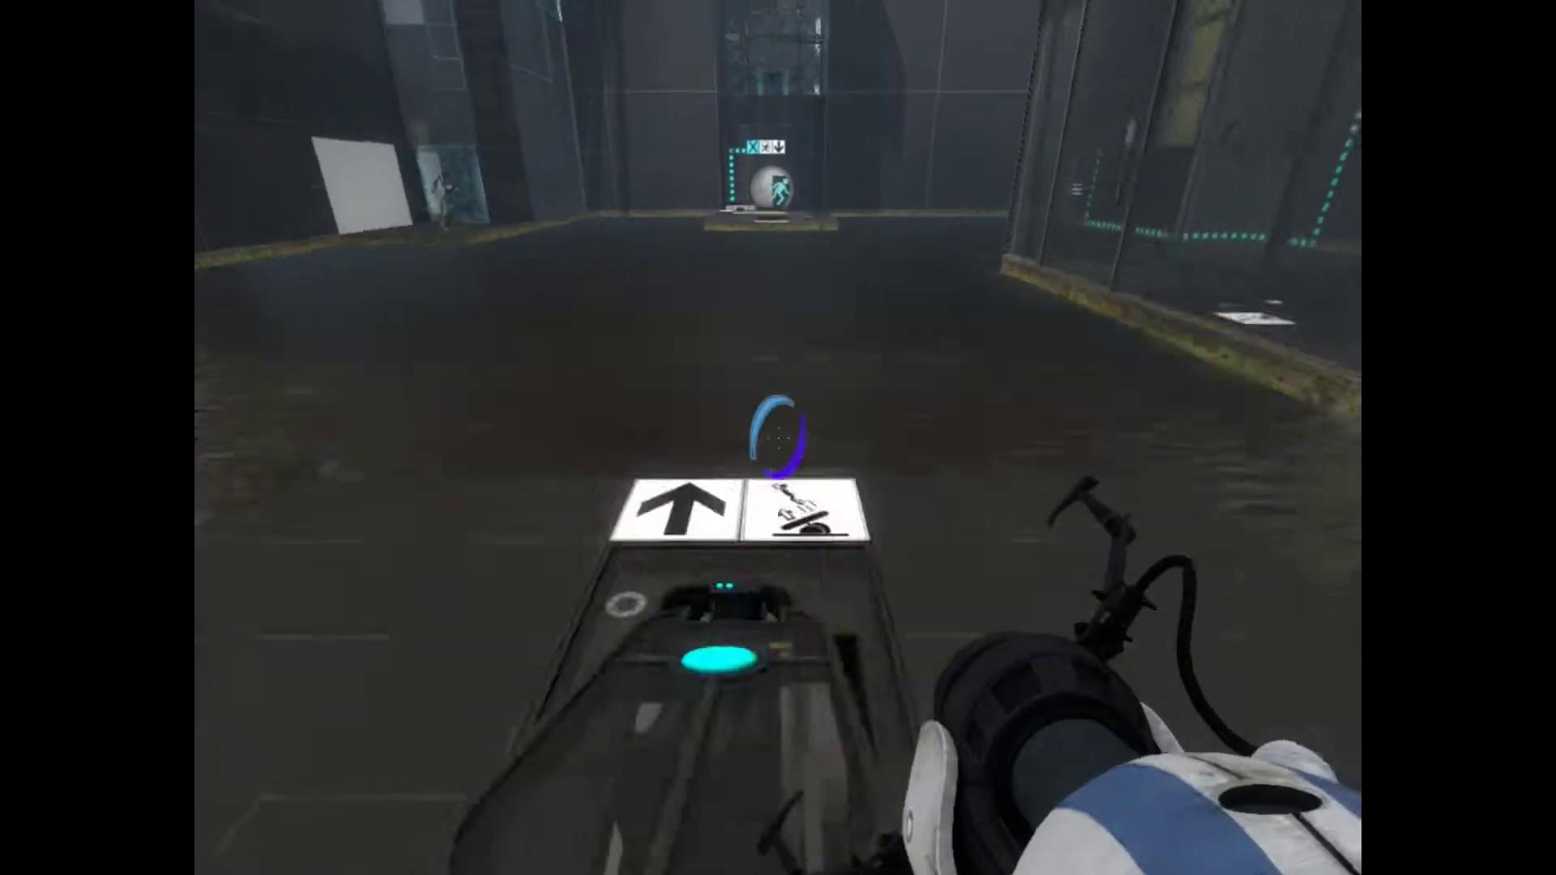
key(w)
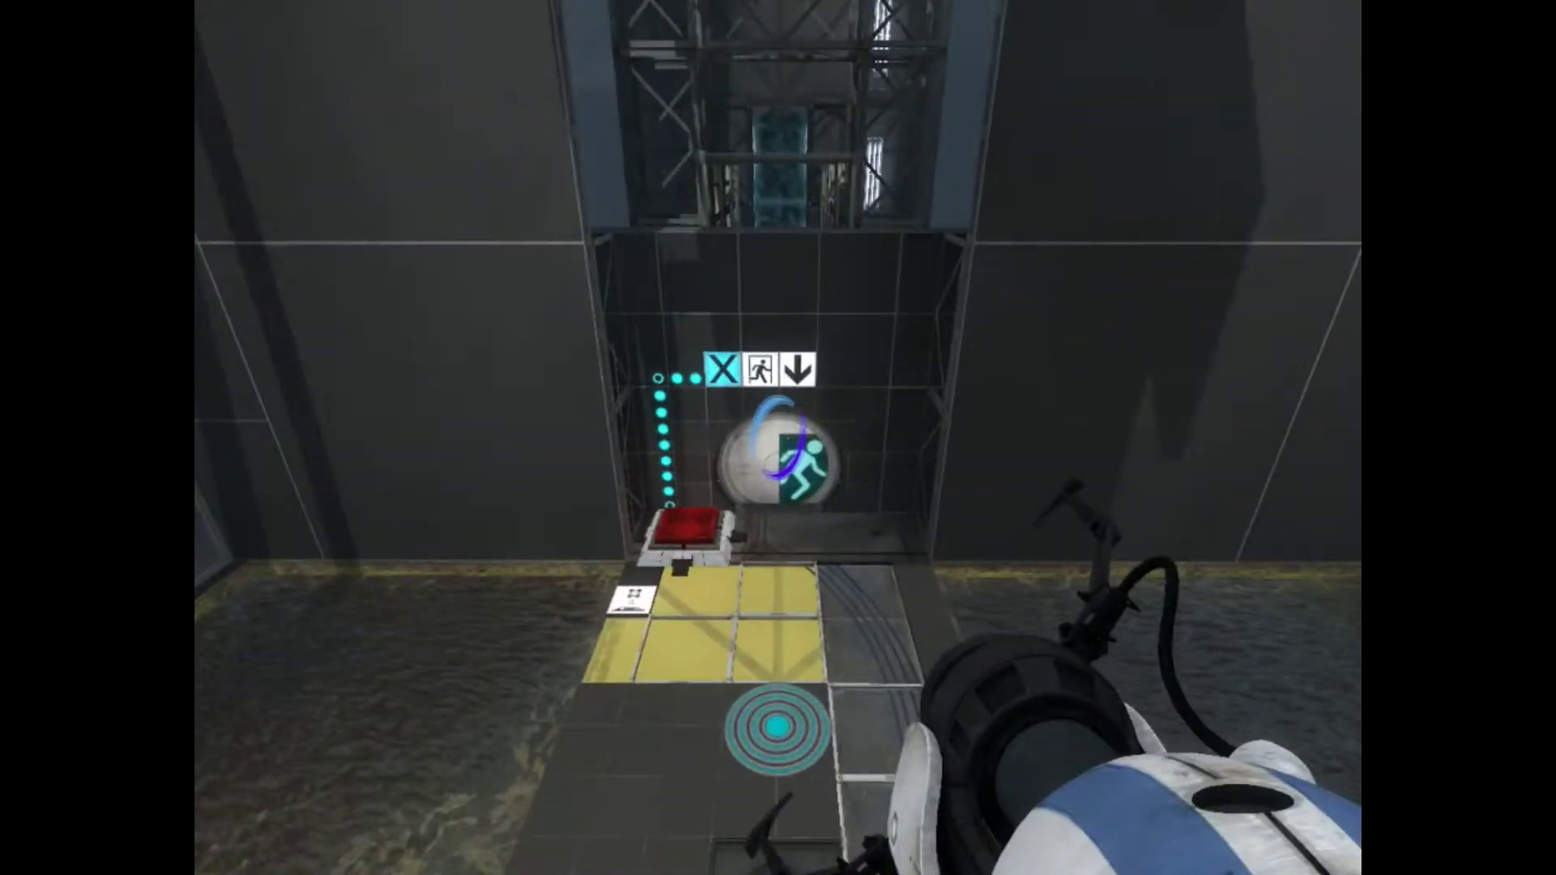
key(w)
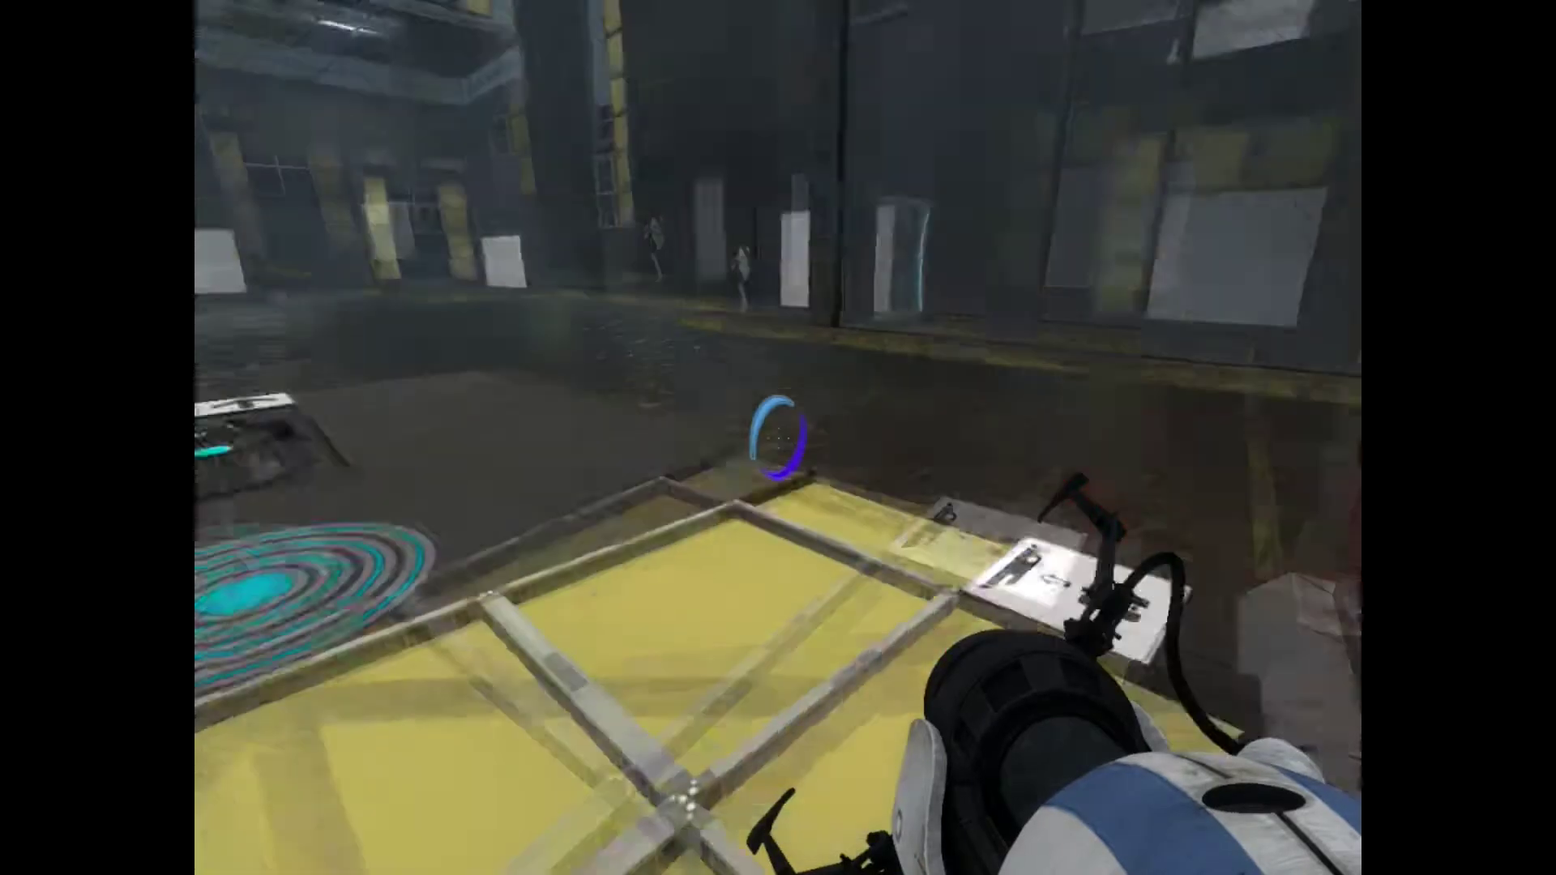
key(w)
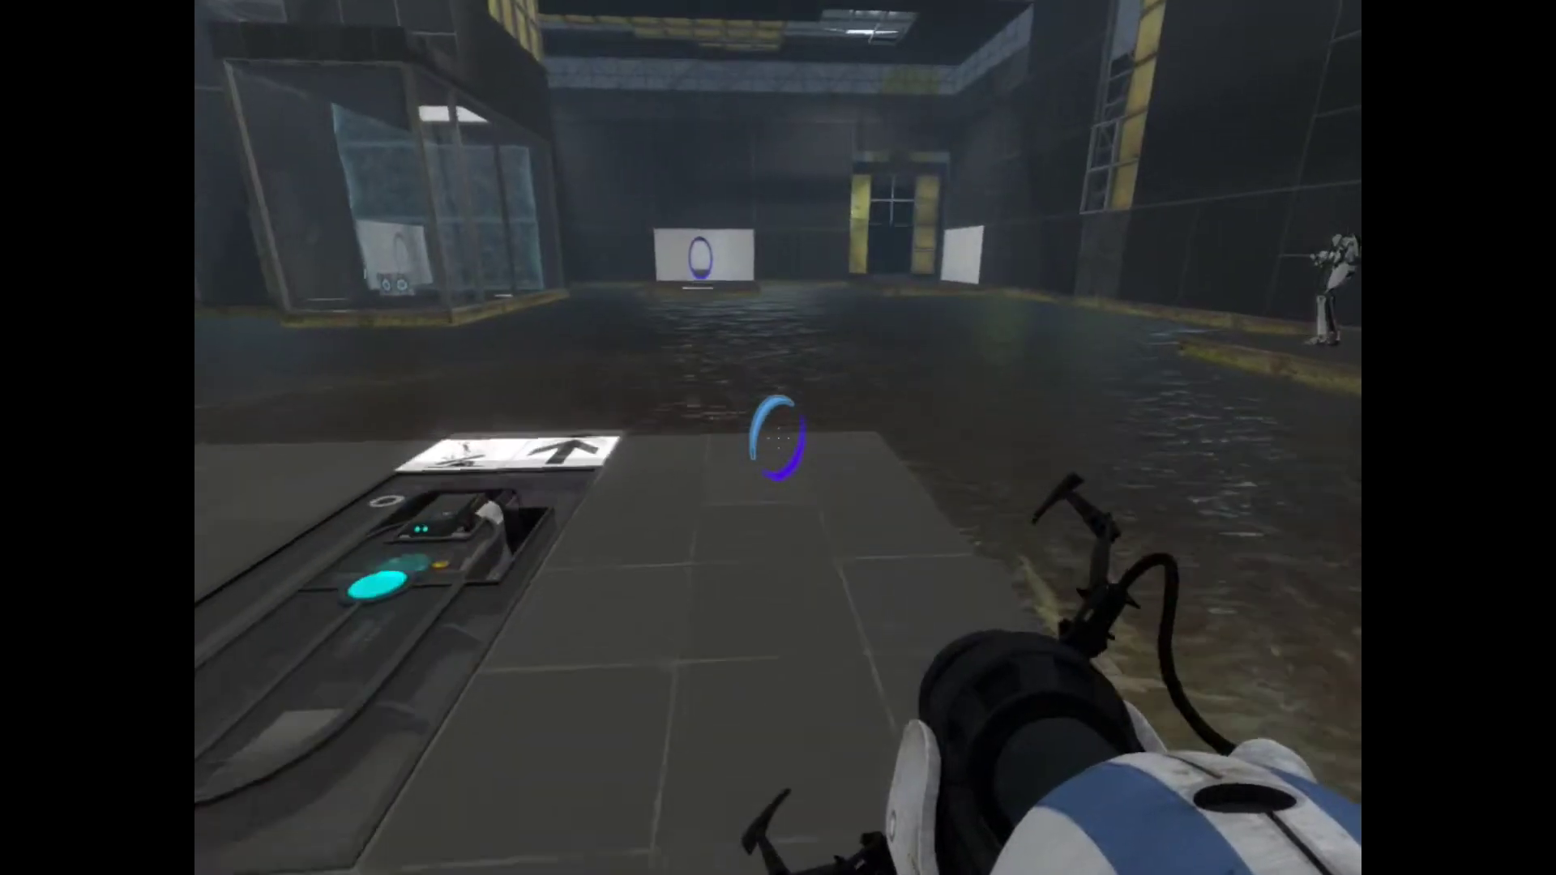
key(w)
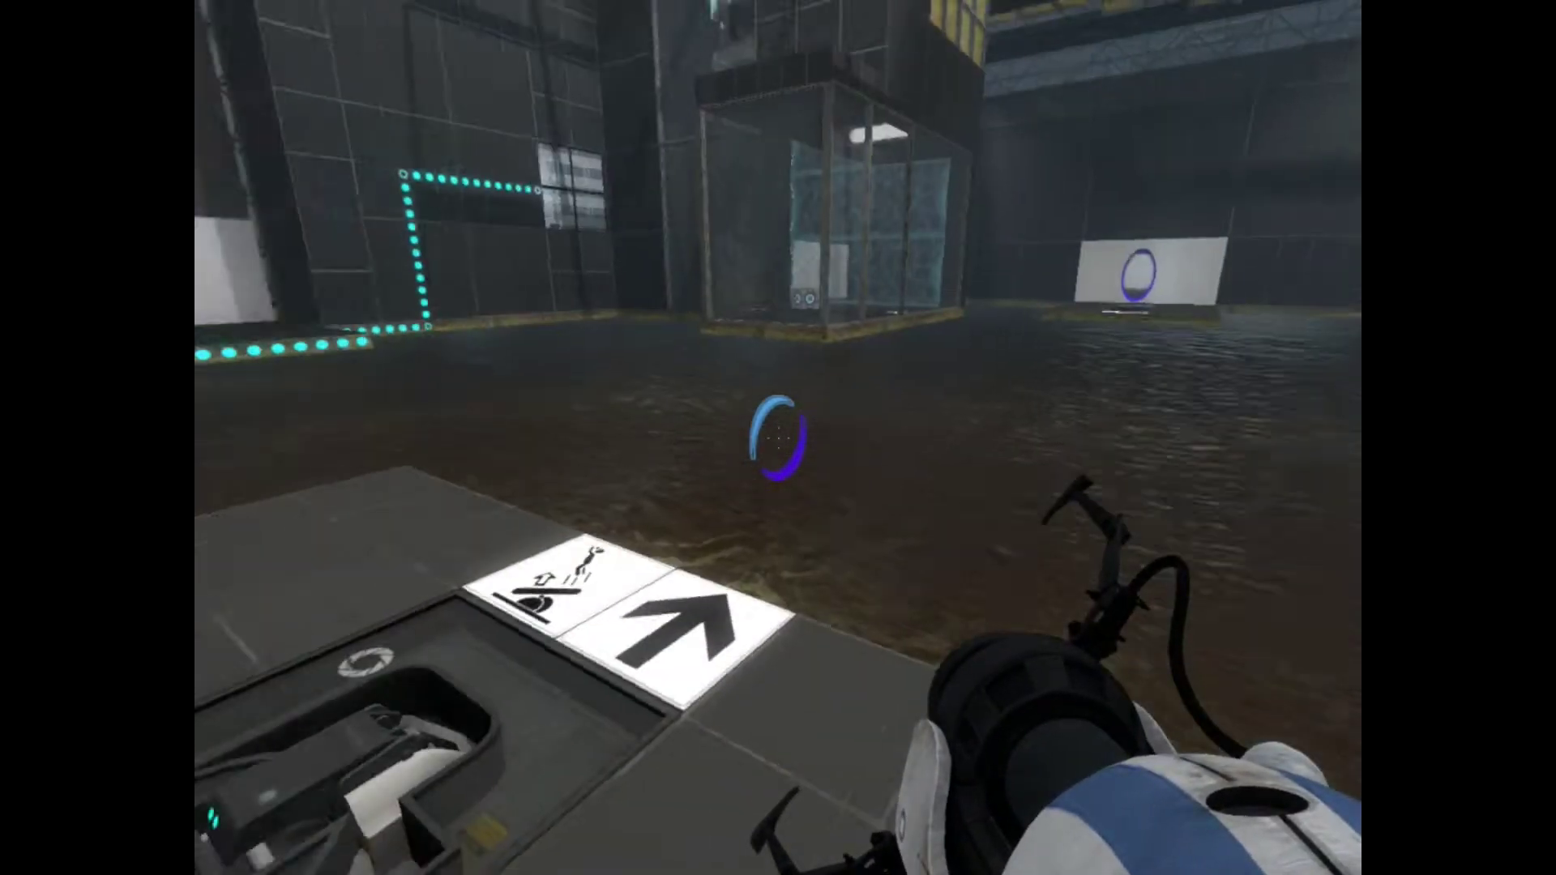
key(w)
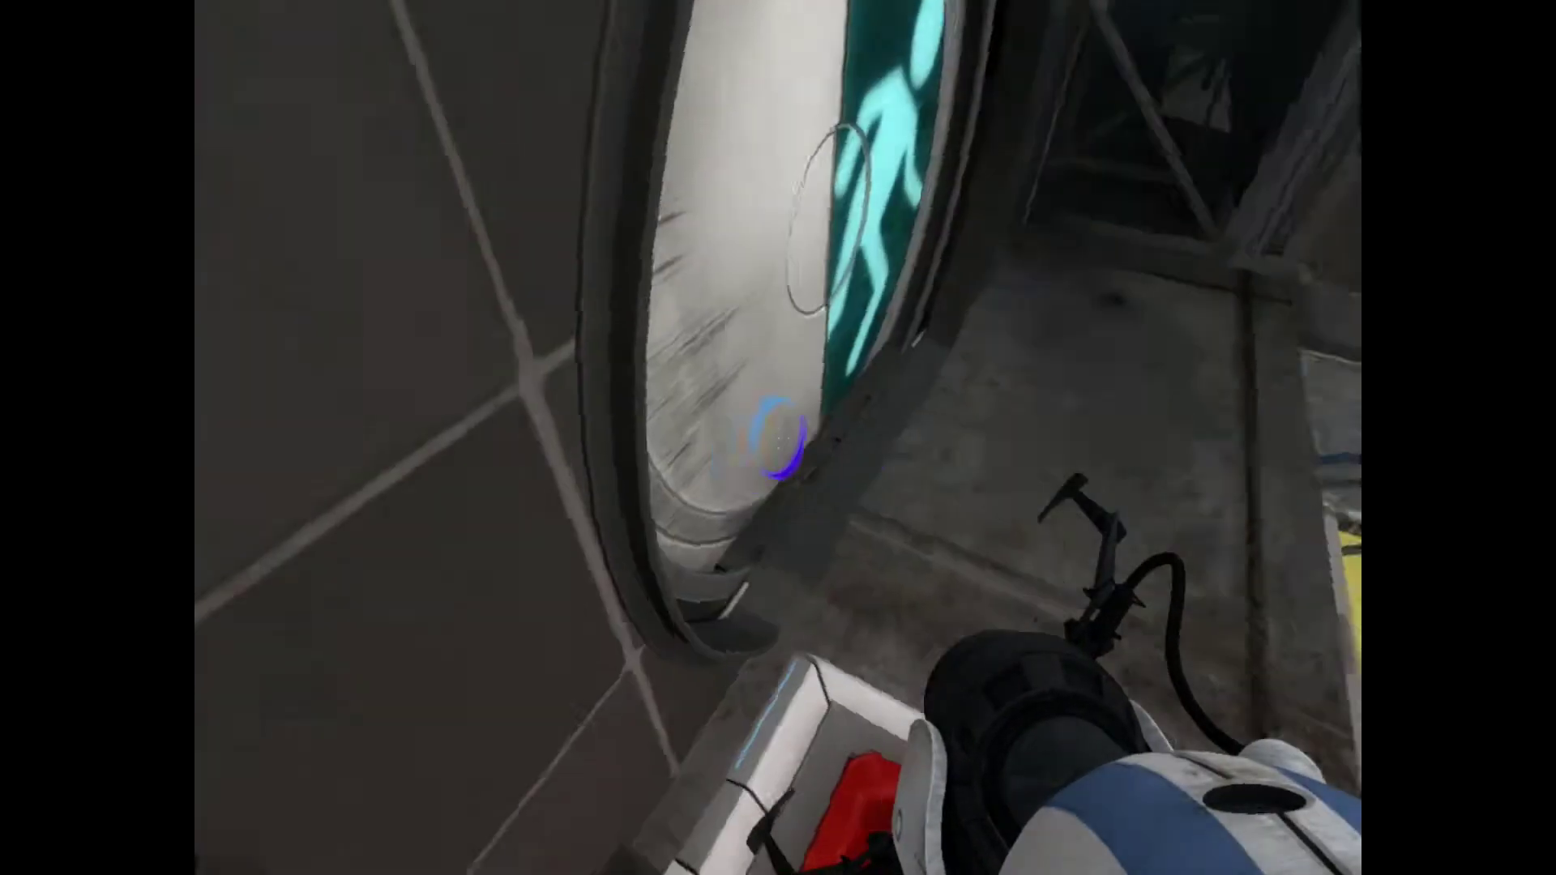
key(a)
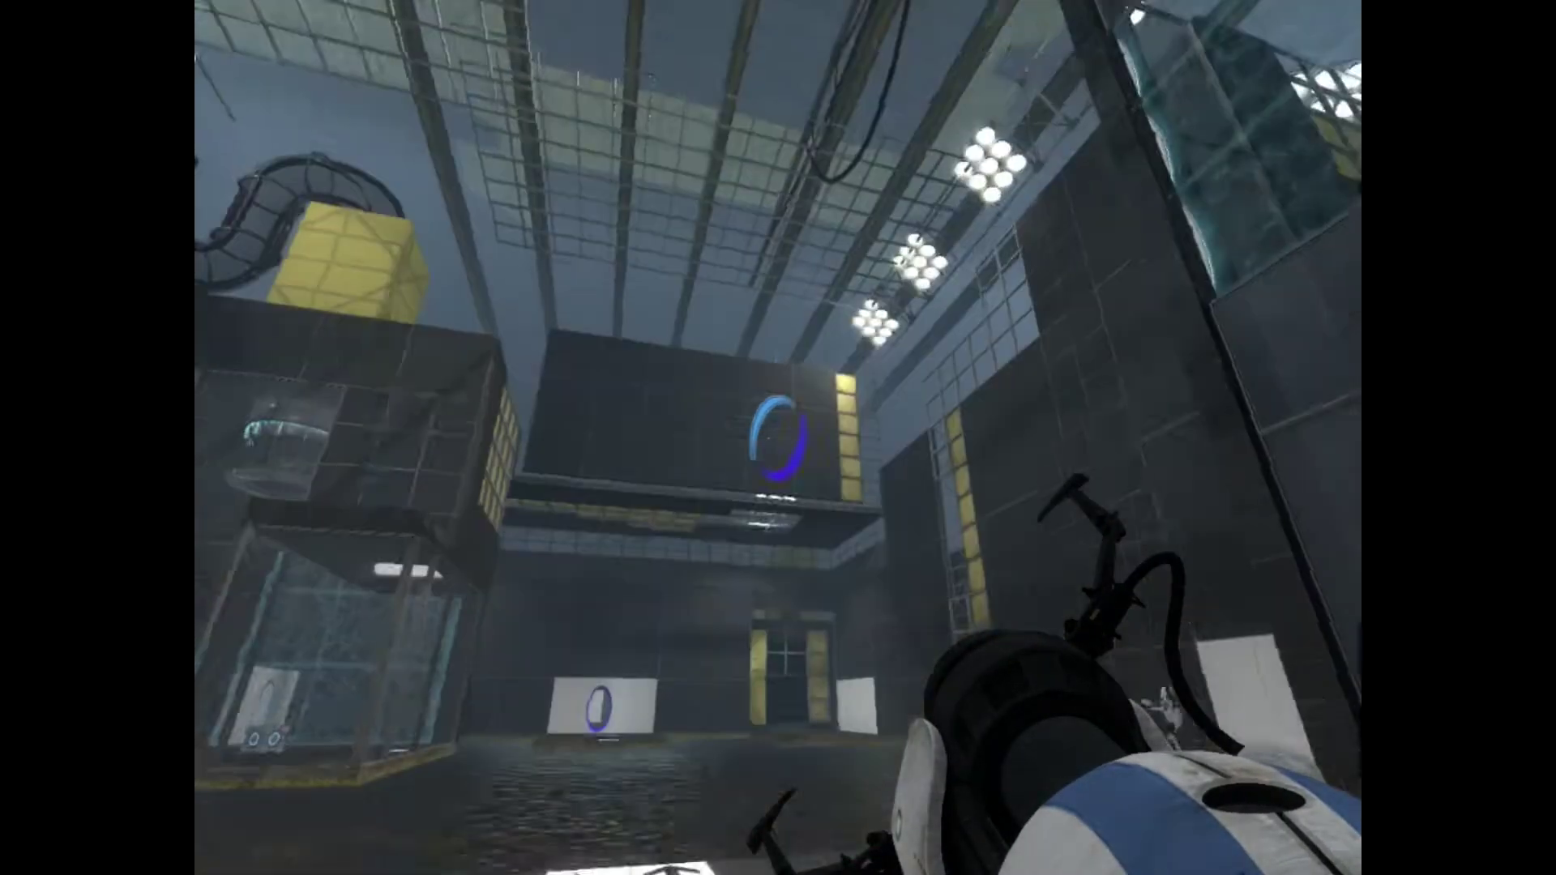
drag(778, 438, 779, 243)
drag(778, 439, 778, 680)
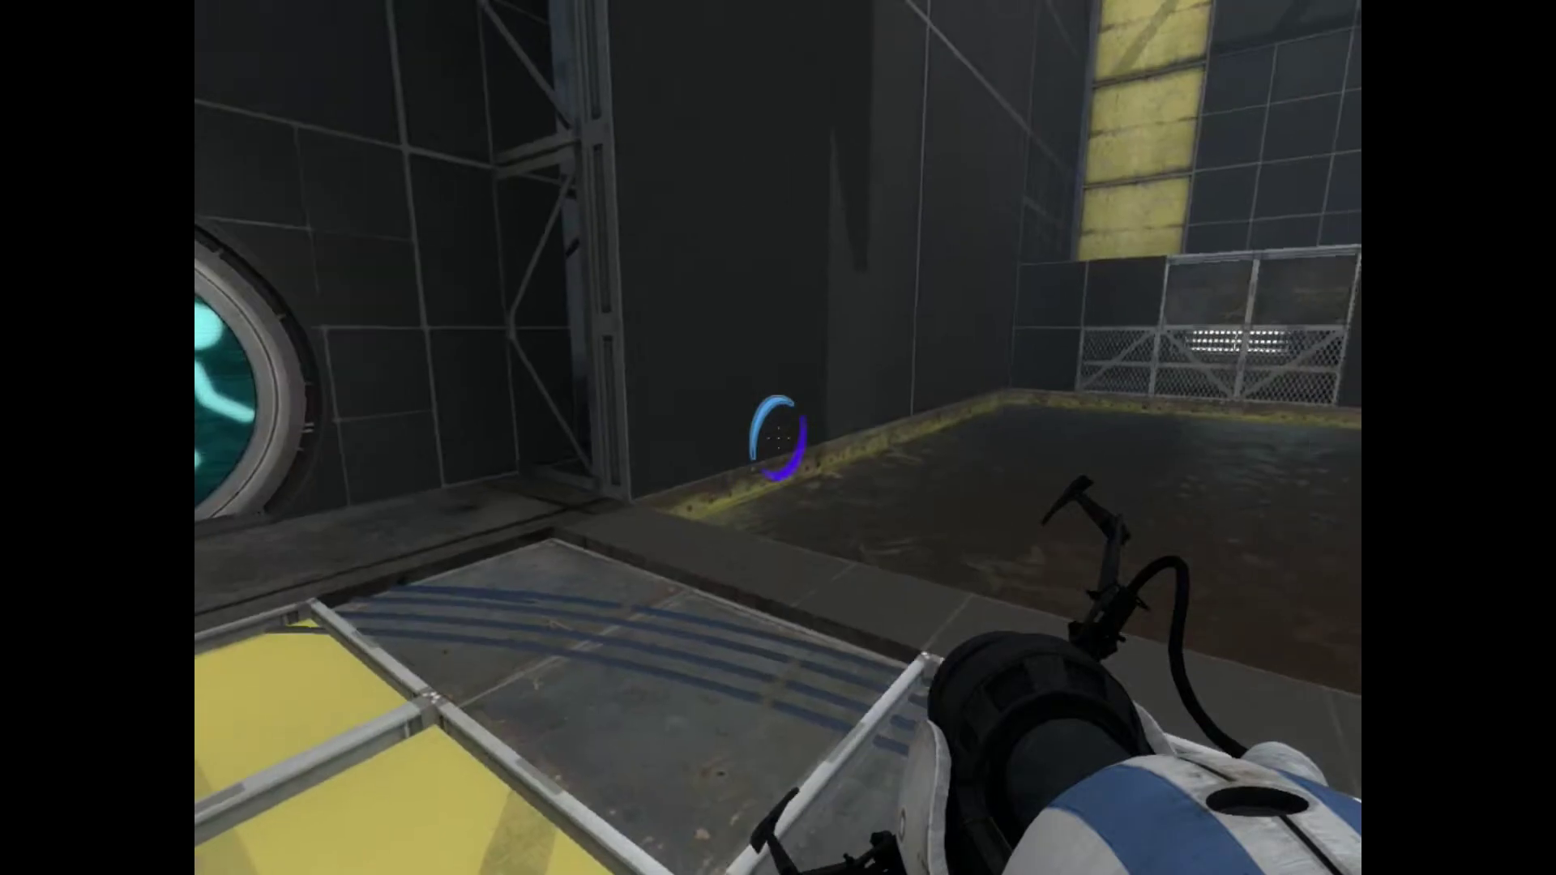
drag(779, 438, 1095, 438)
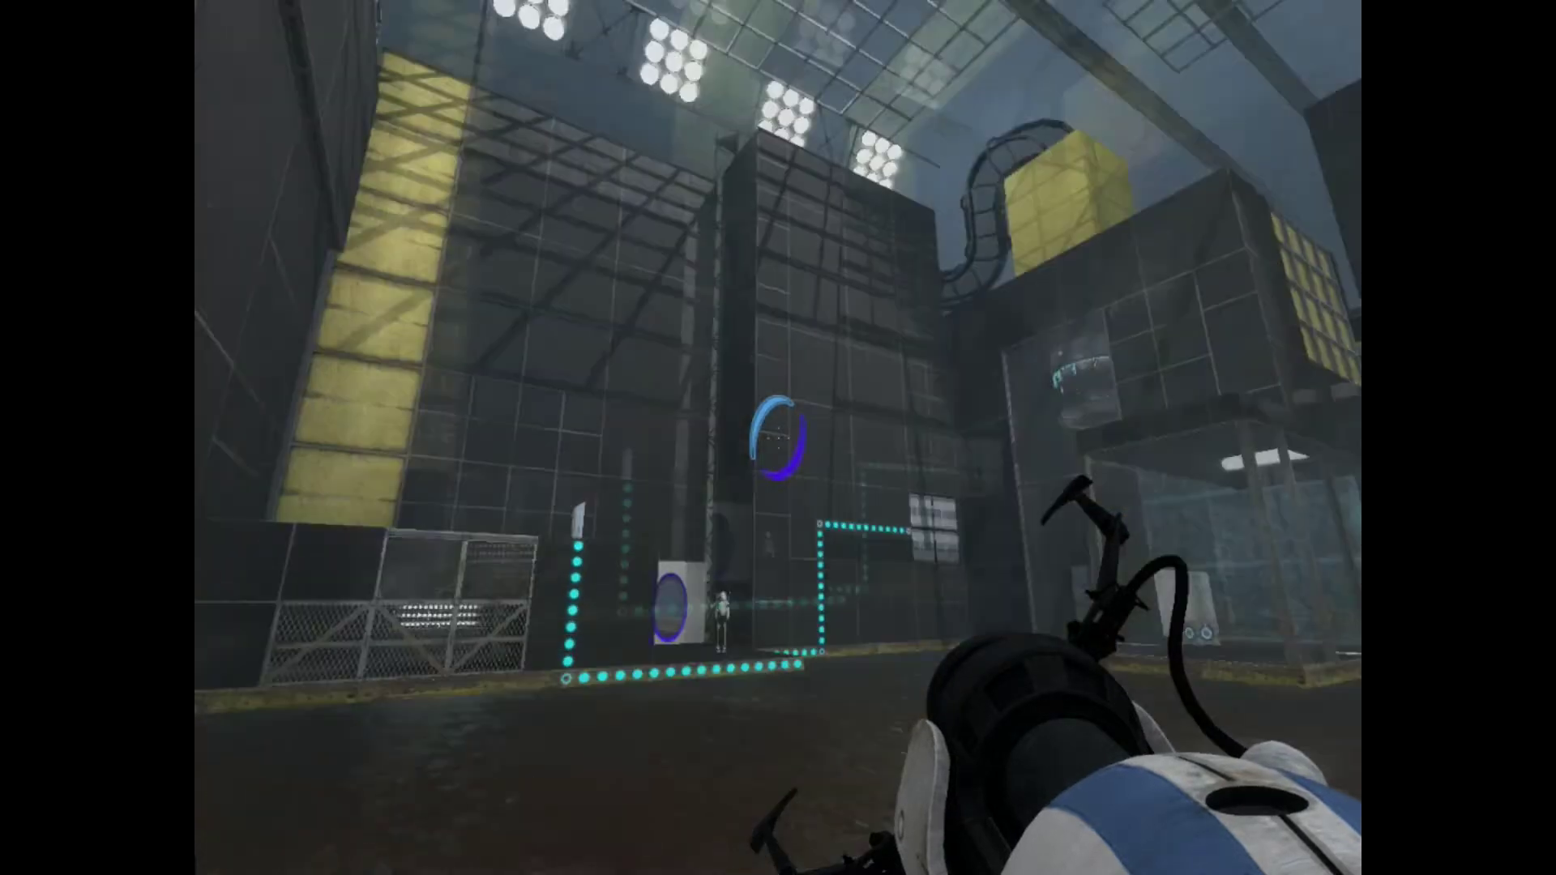
drag(778, 438, 779, 458)
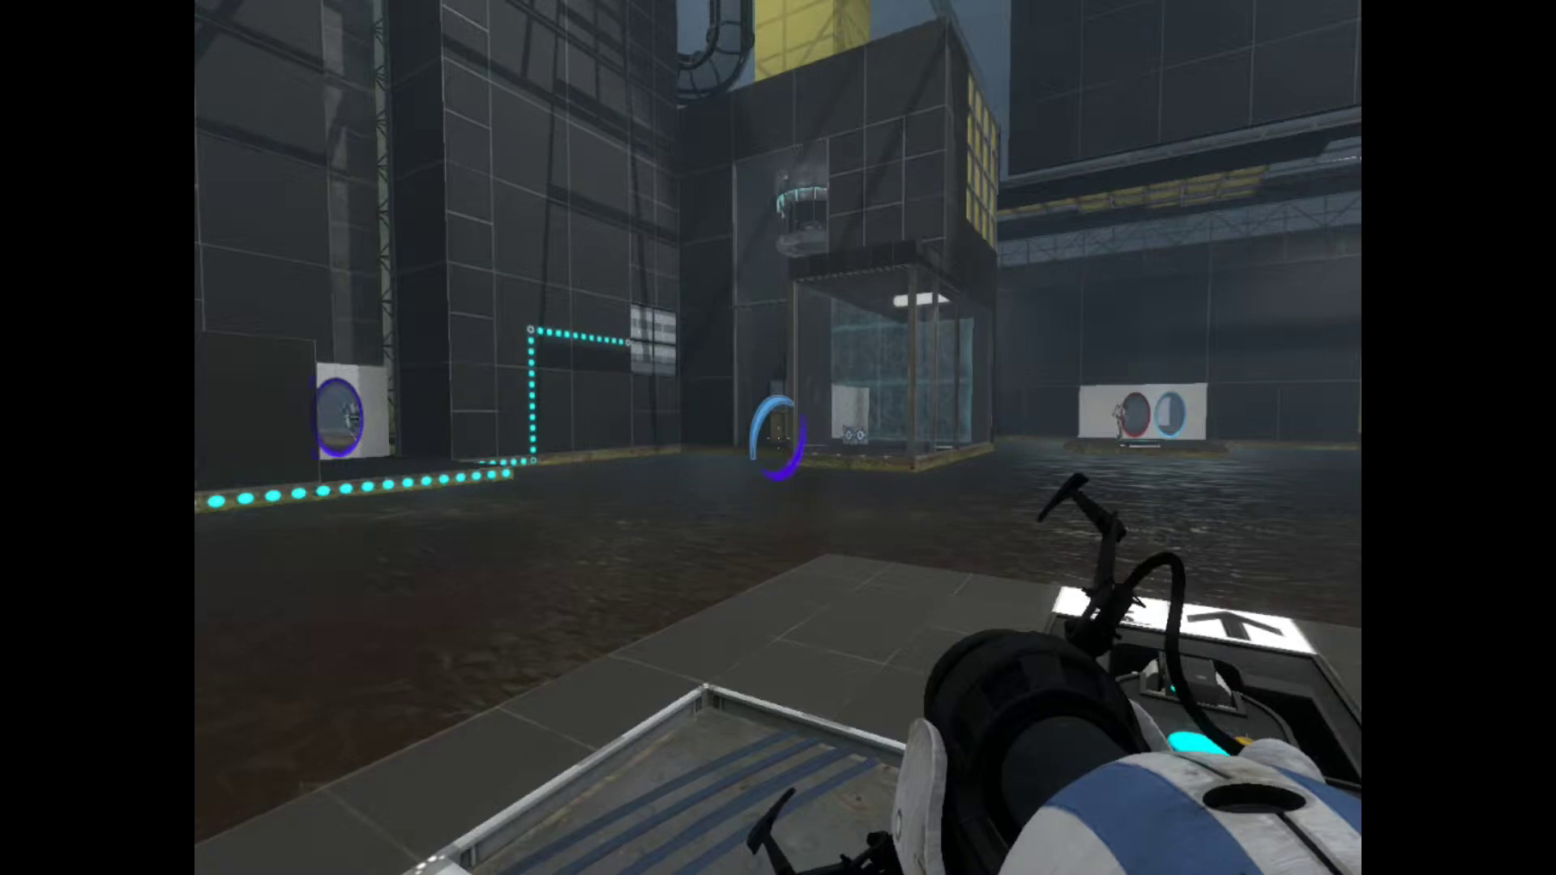
drag(779, 438, 364, 437)
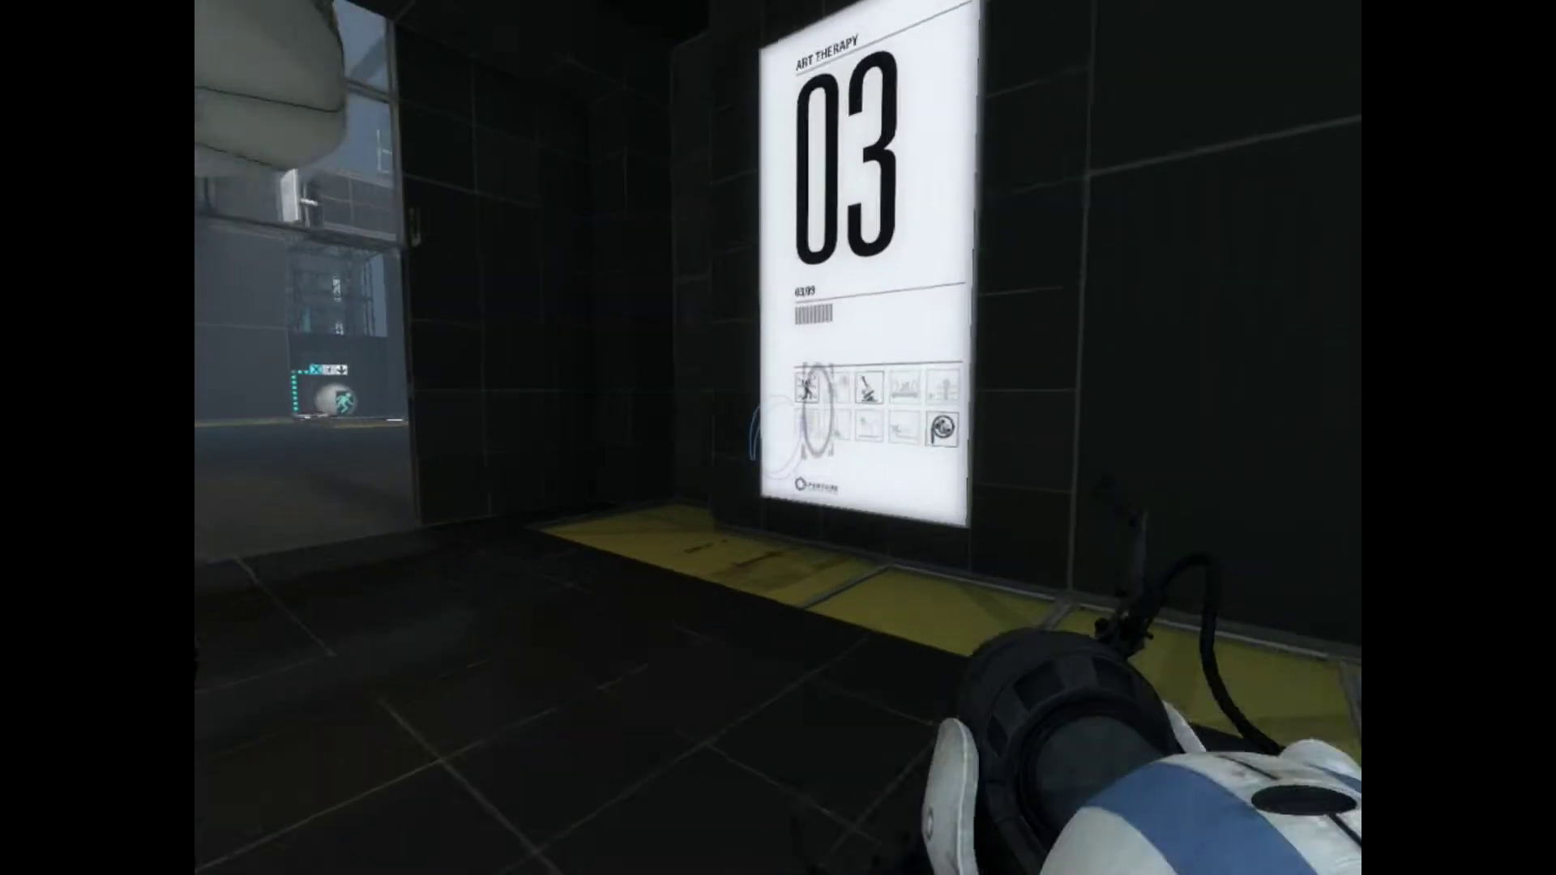
key(w)
key(w)
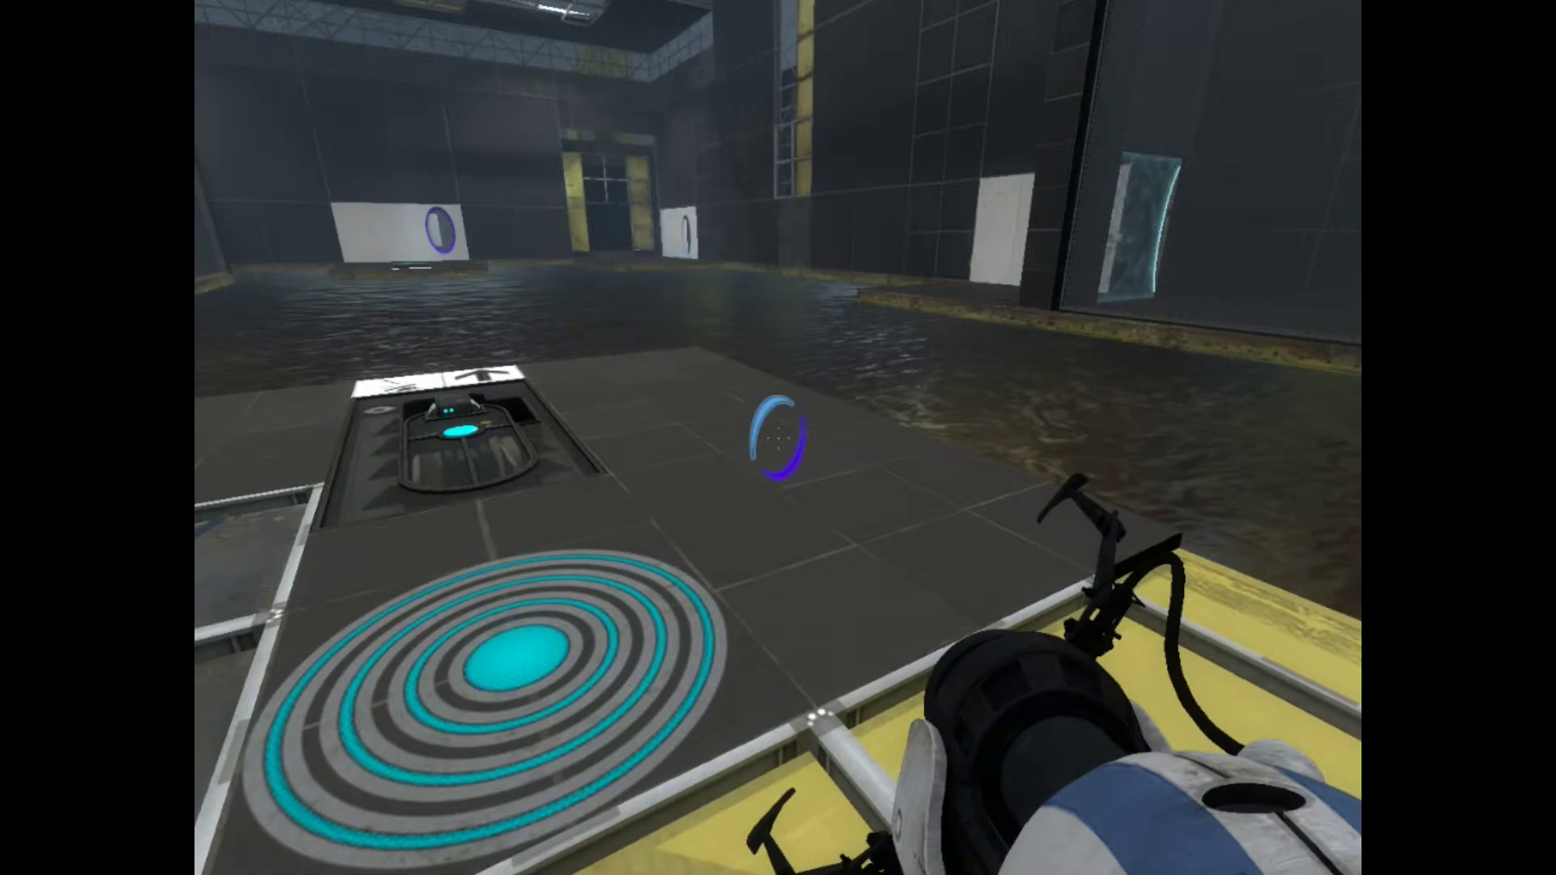
drag(778, 438, 487, 366)
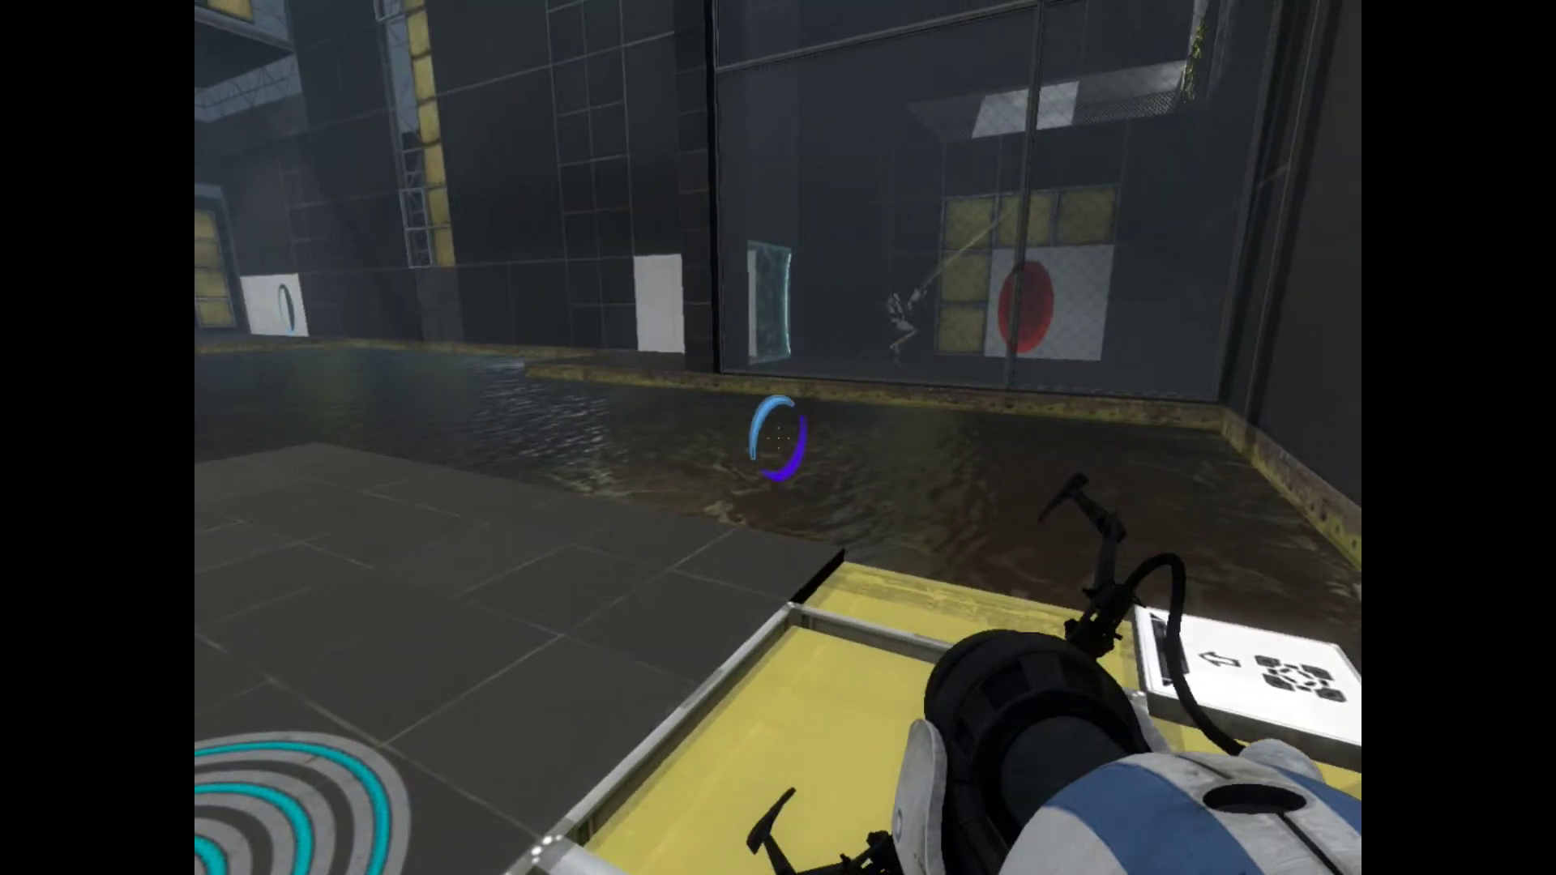
drag(778, 438, 777, 608)
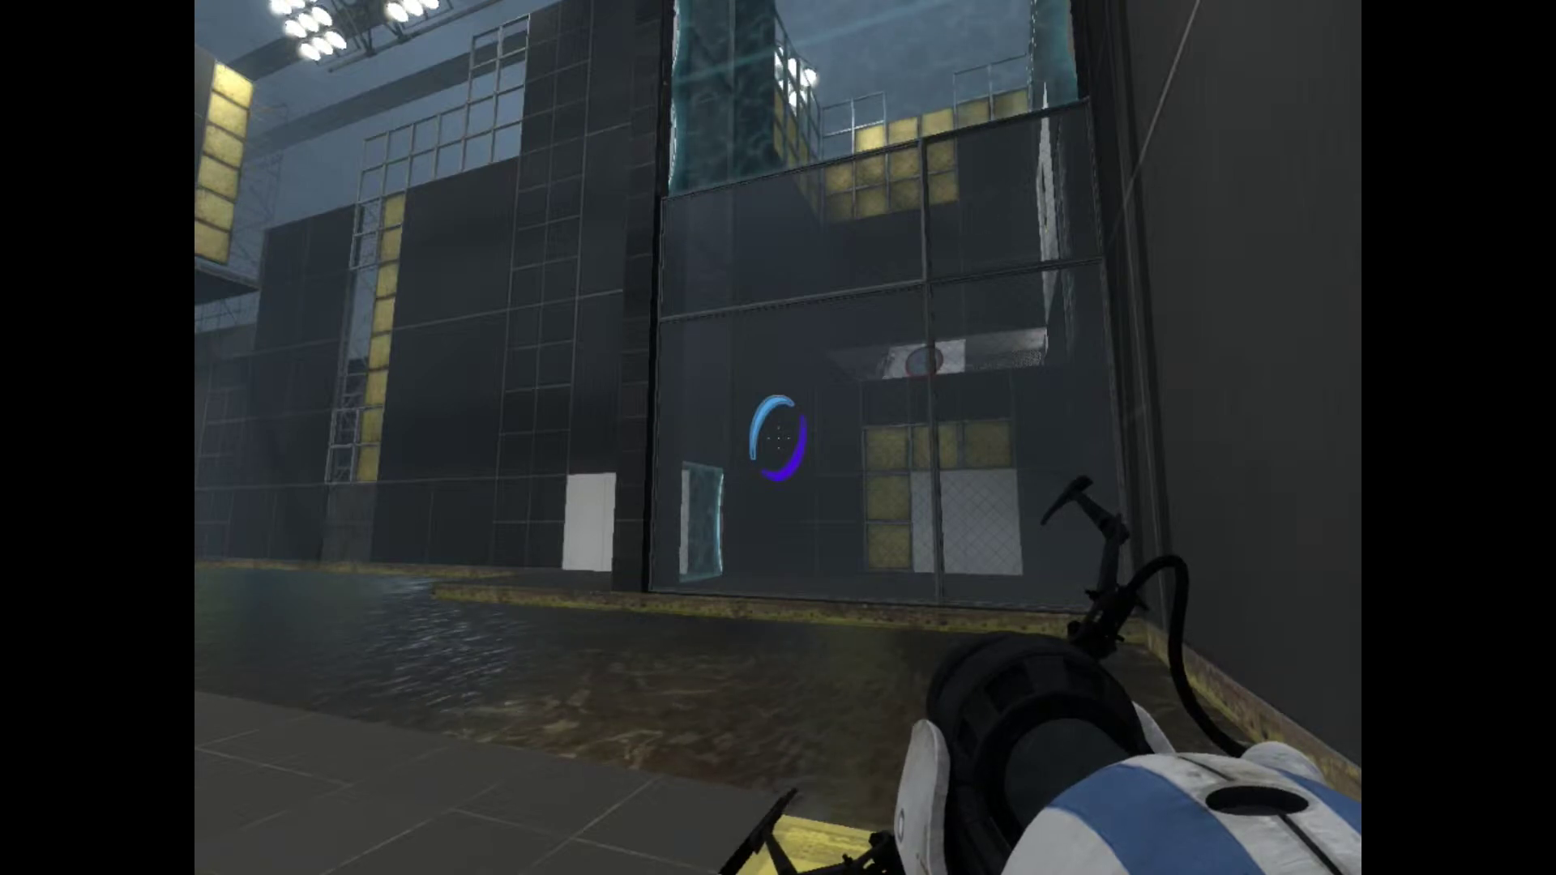
drag(778, 437, 487, 437)
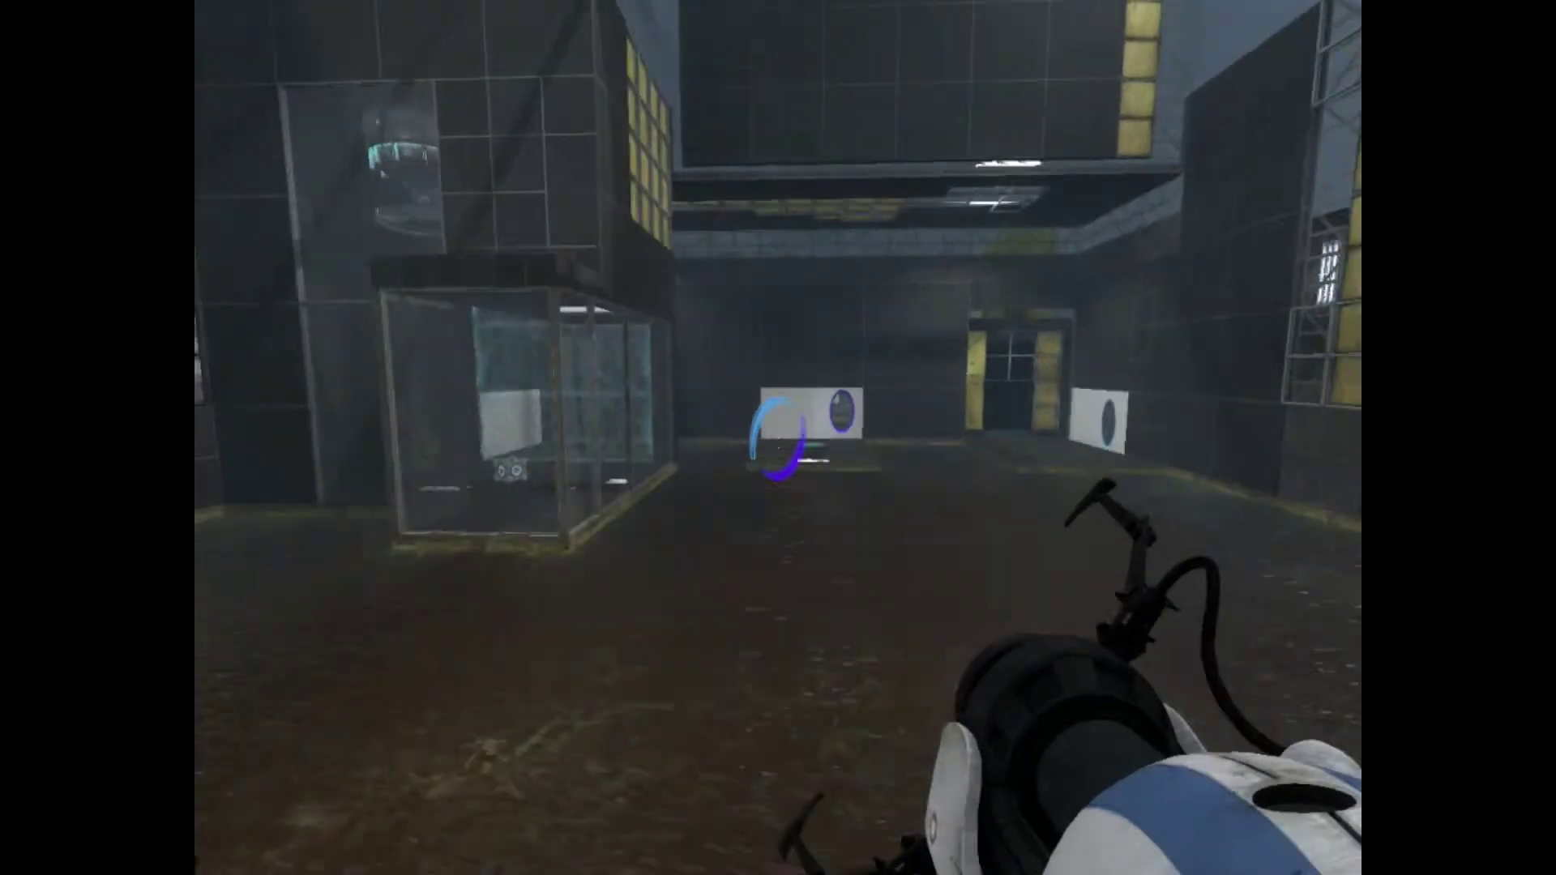
drag(778, 439, 1094, 438)
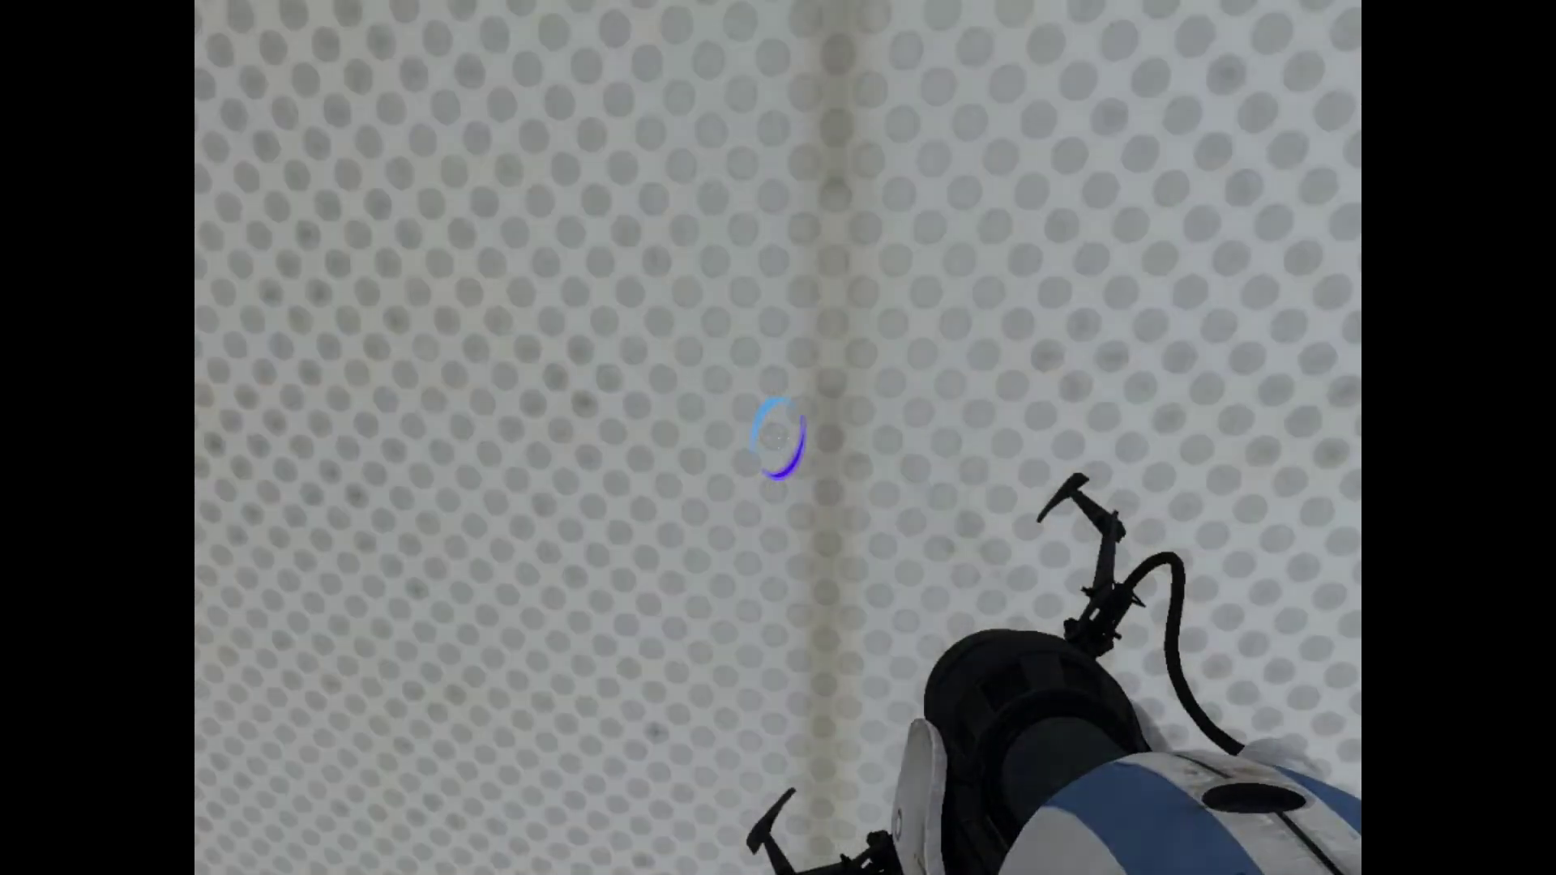
right_click(778, 437)
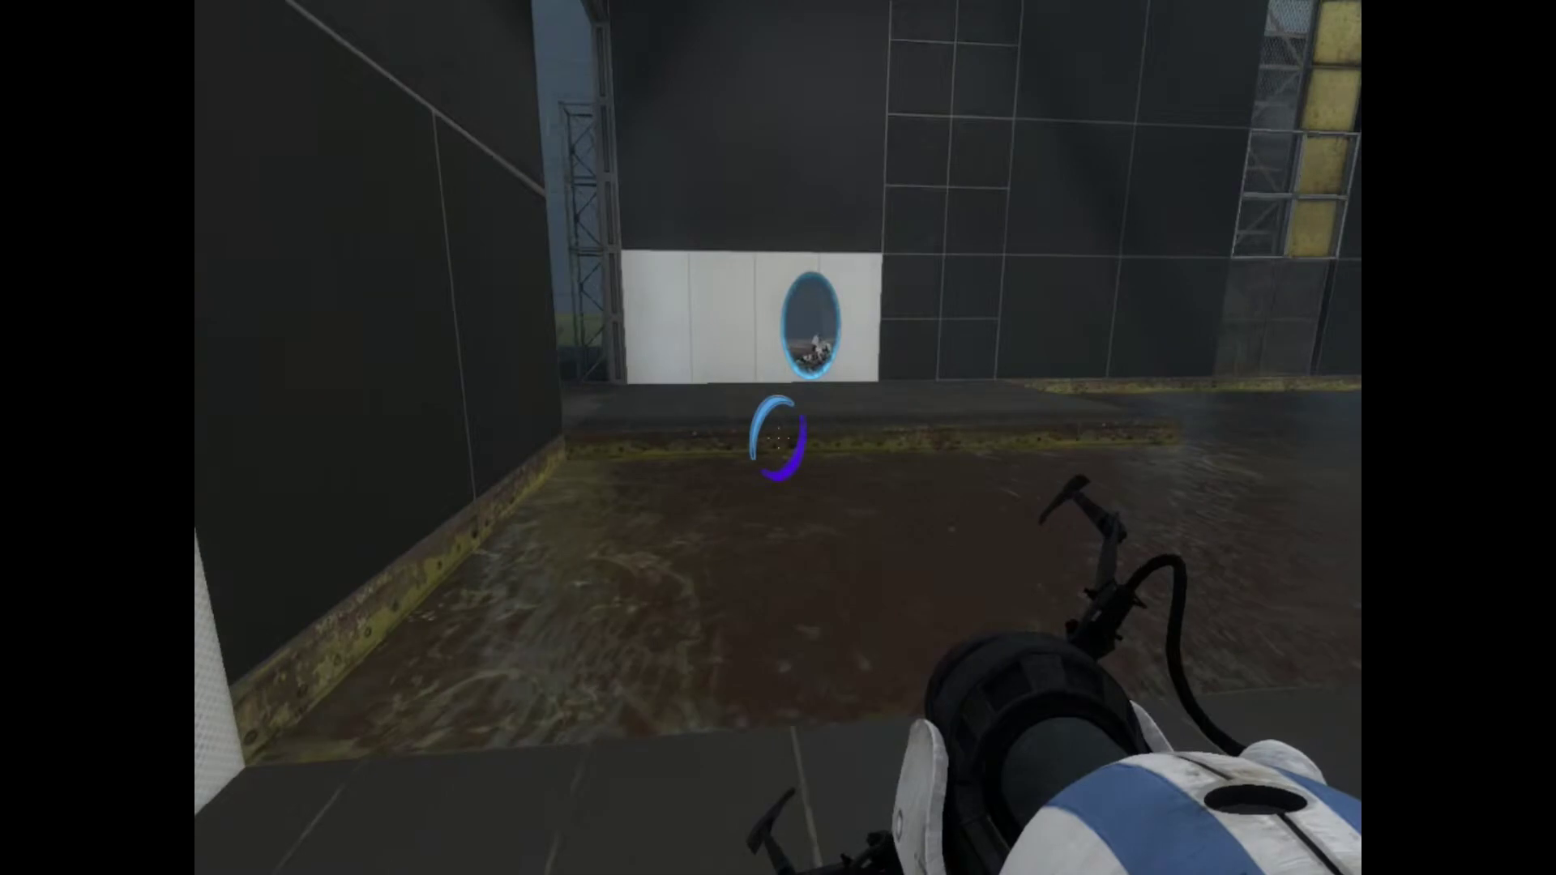
drag(778, 437, 608, 438)
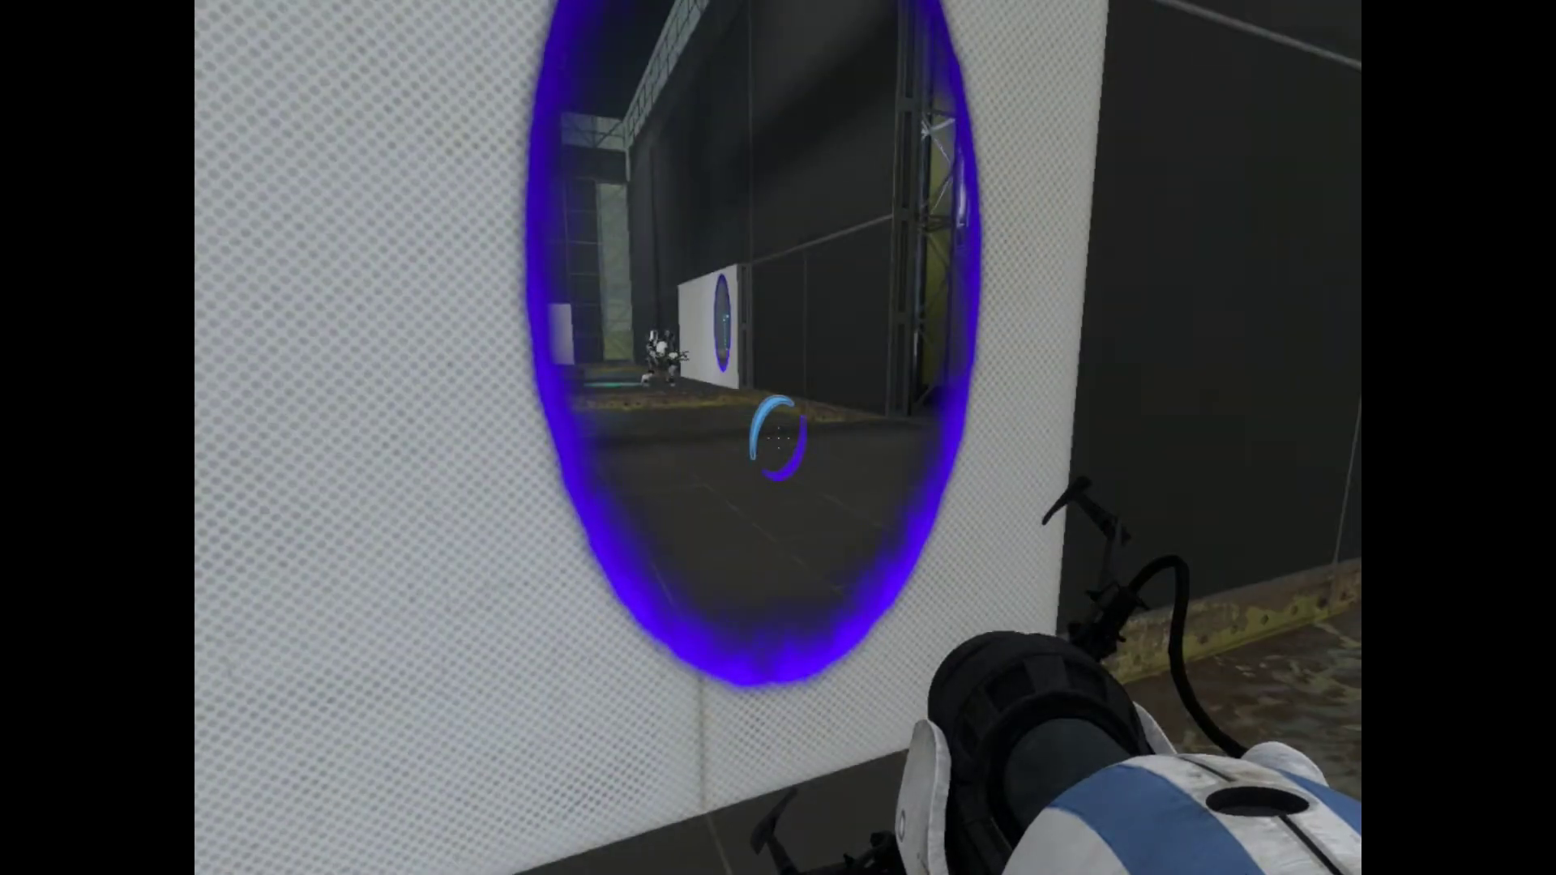
key(w)
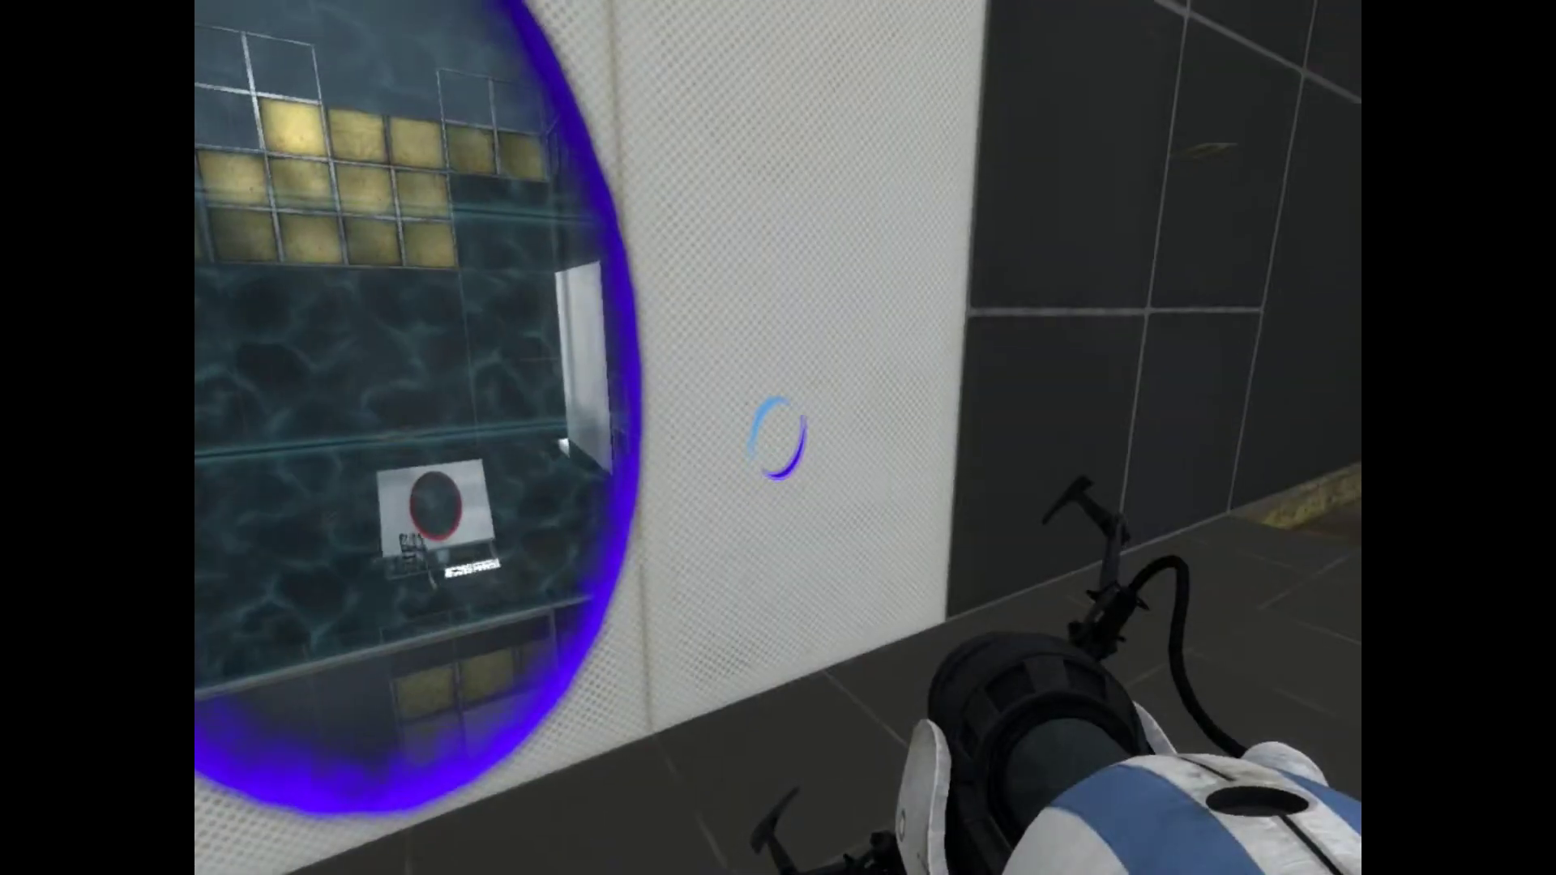
key(w)
key(w)
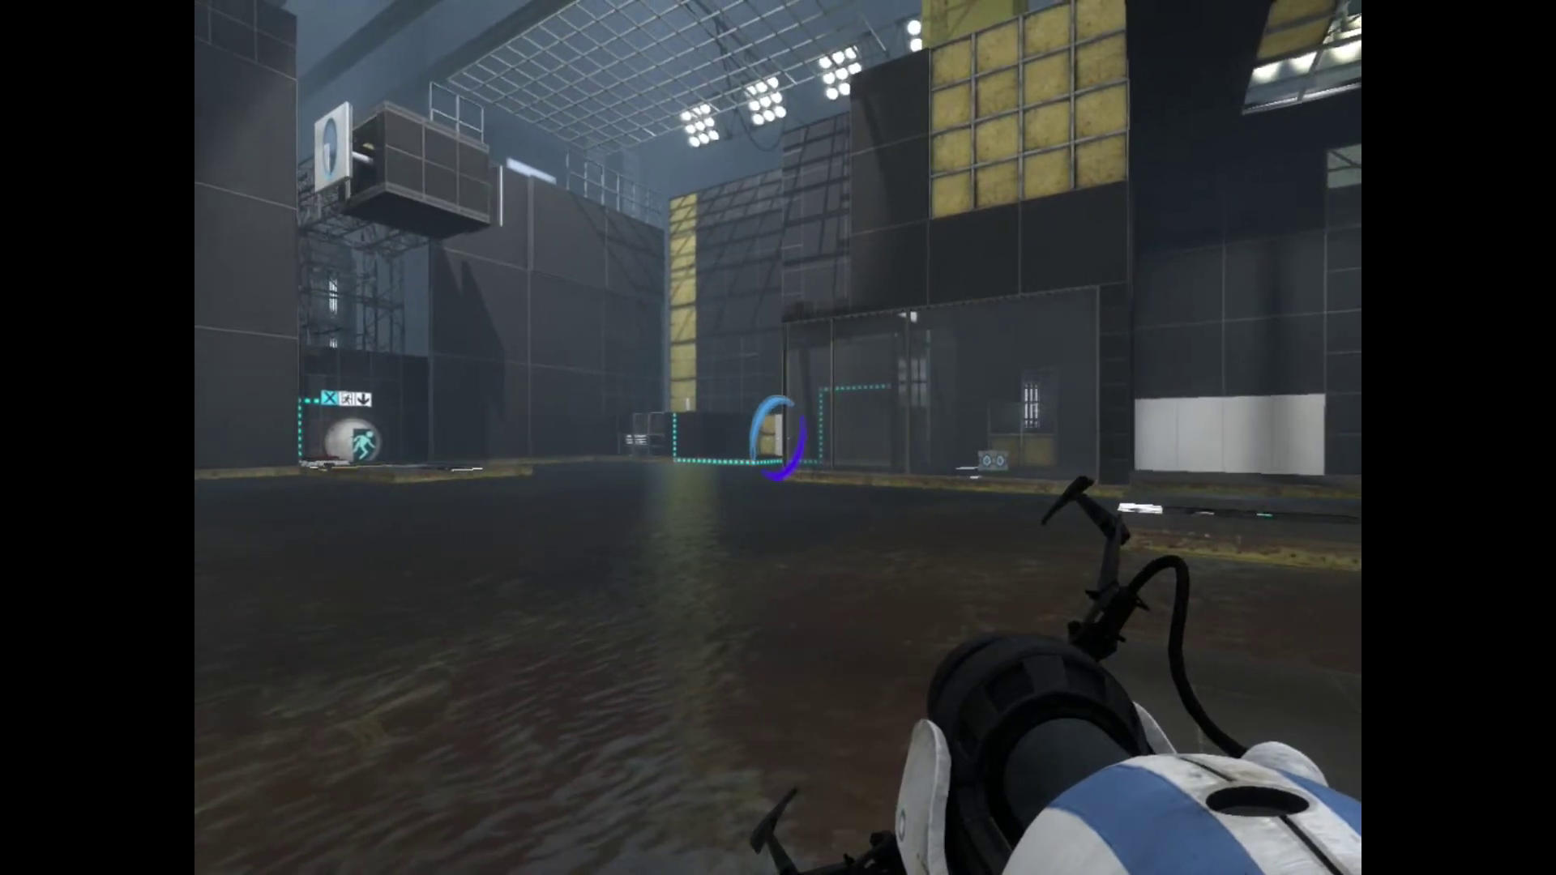
key(w)
key(w)
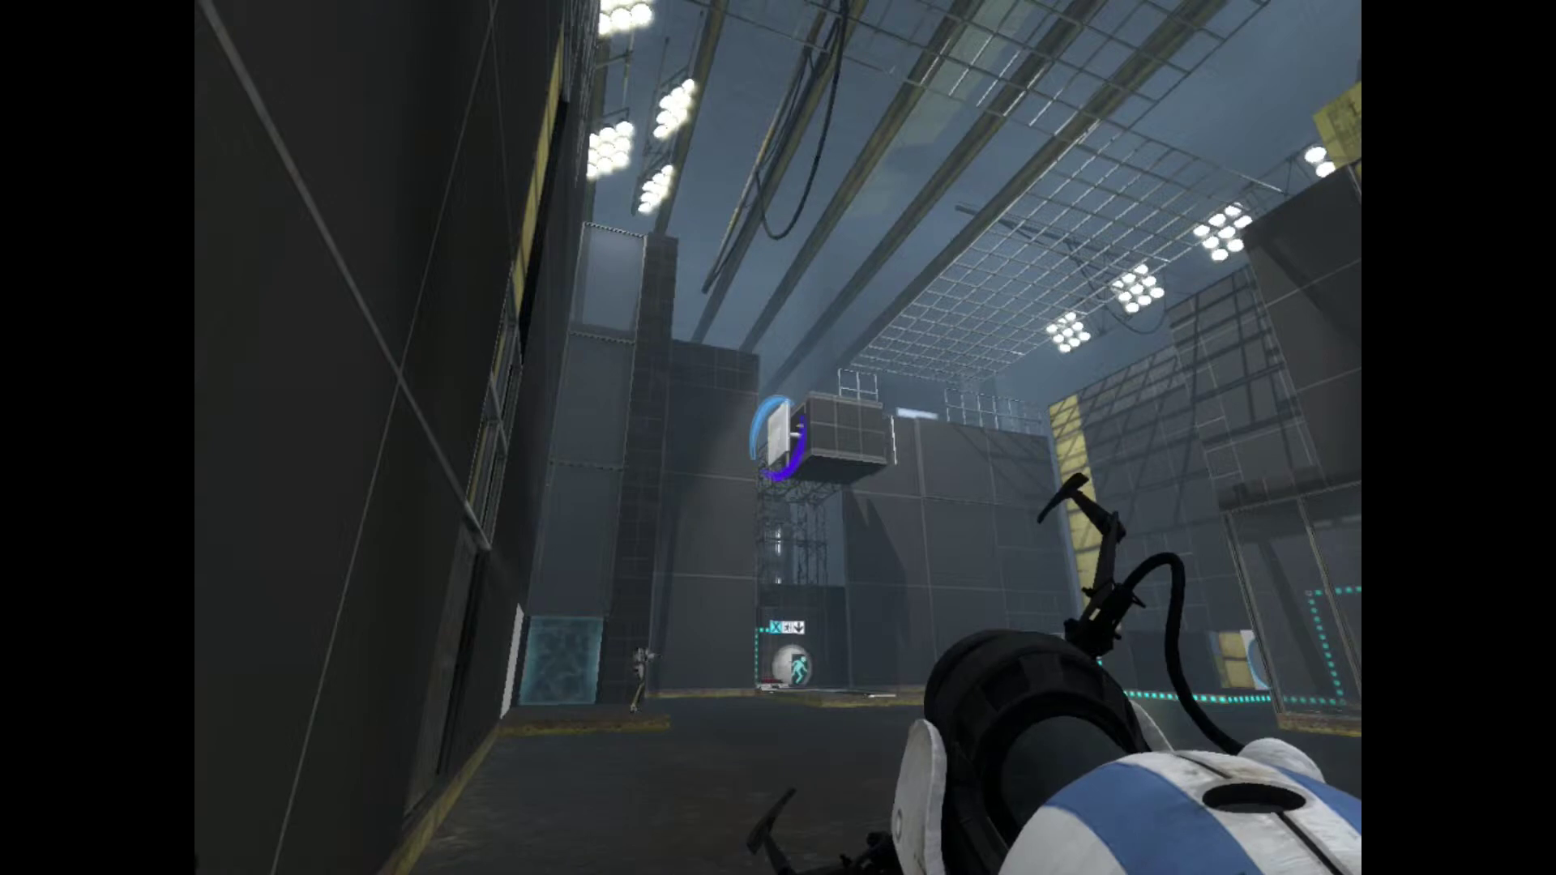
key(w)
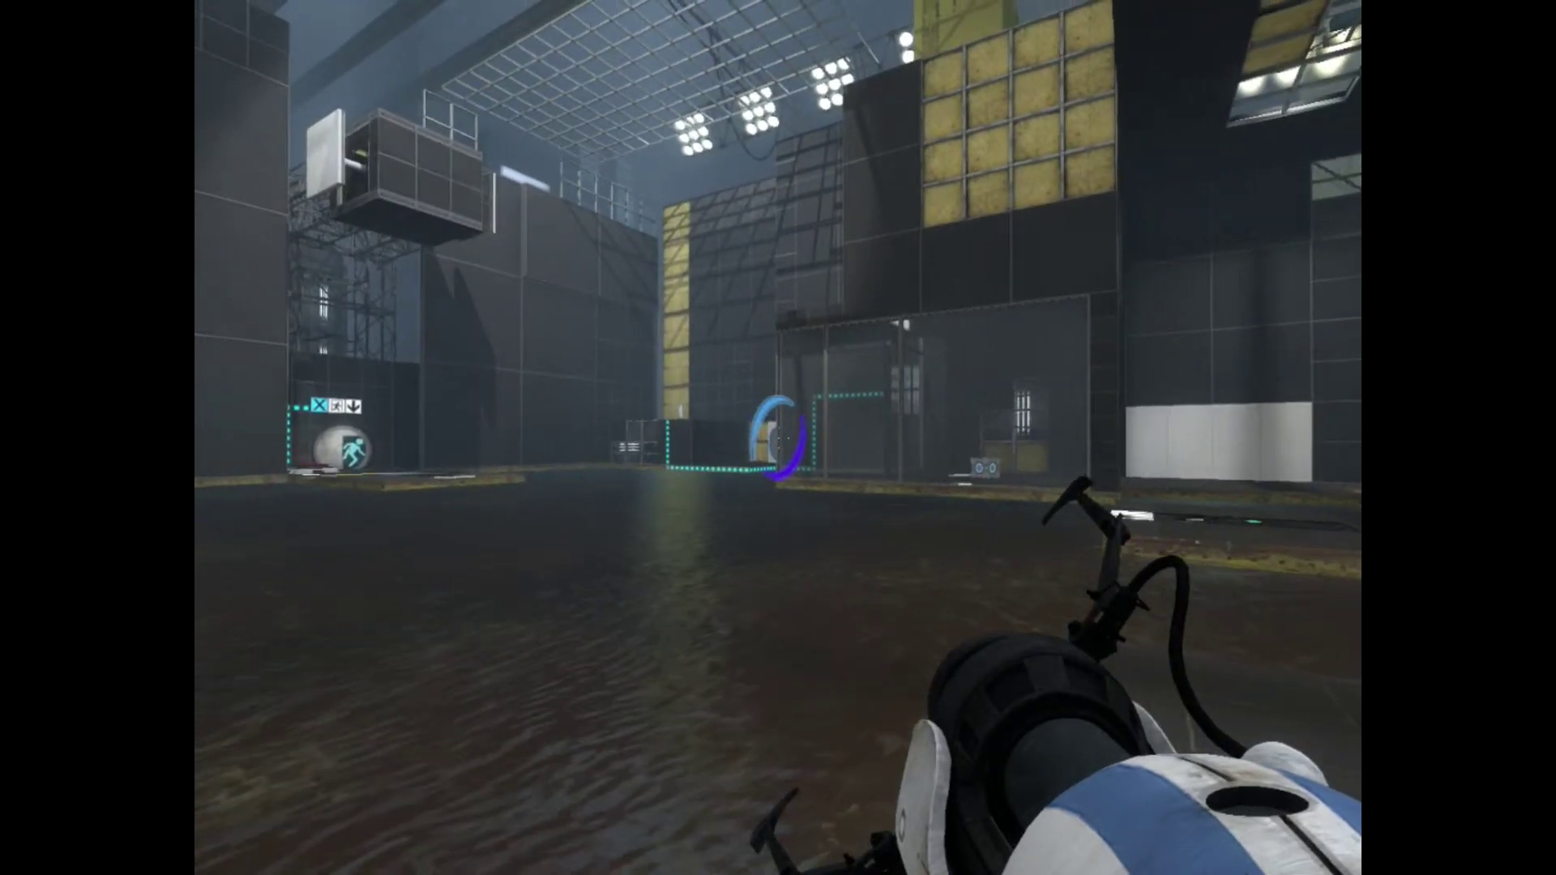
key(w)
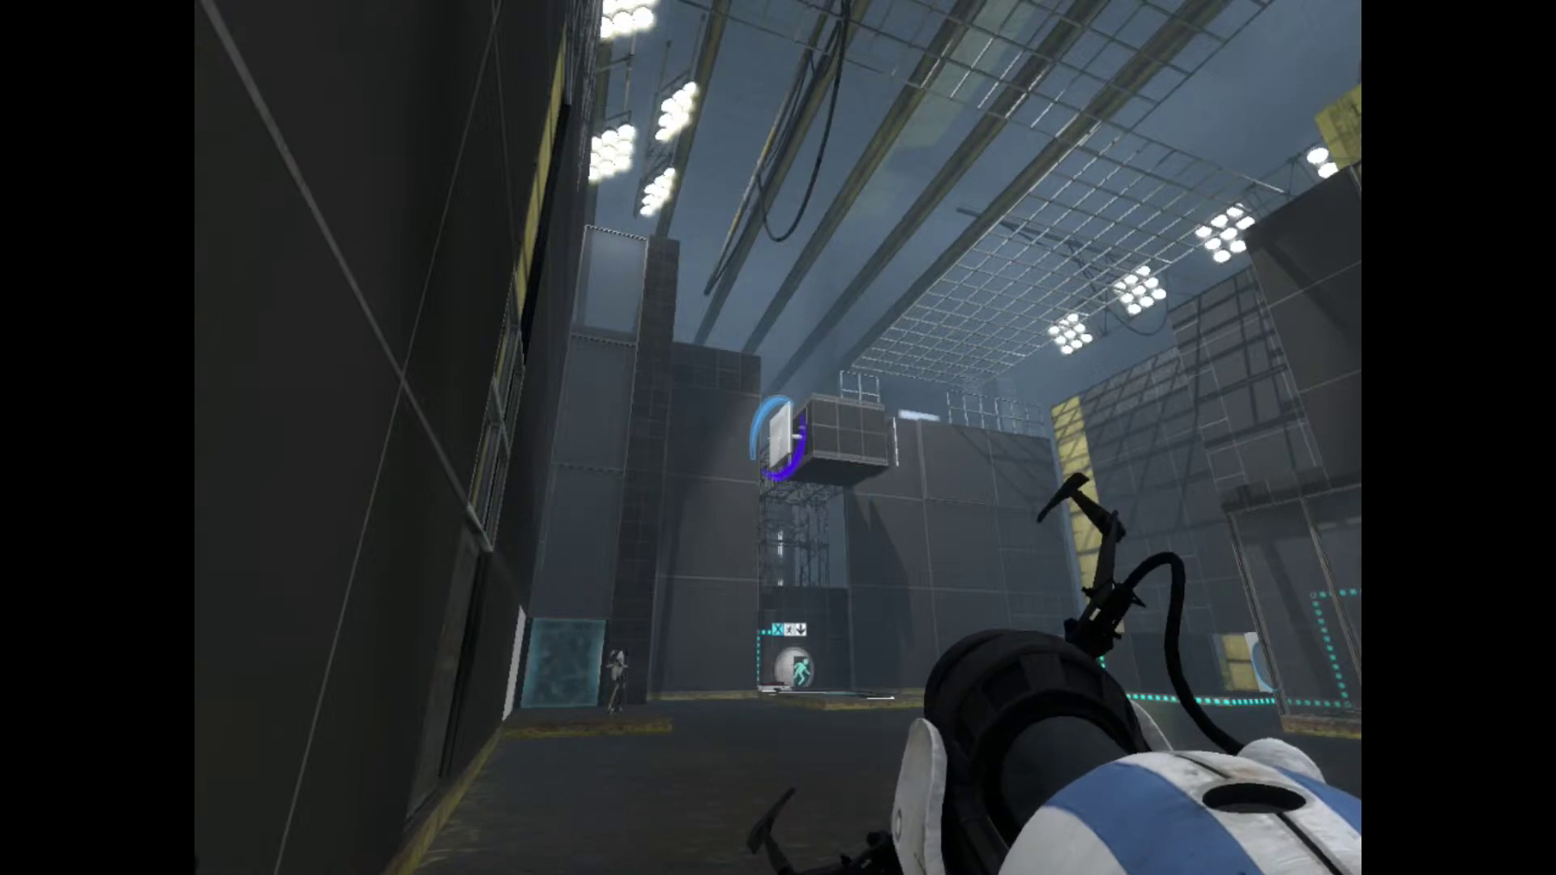
key(w)
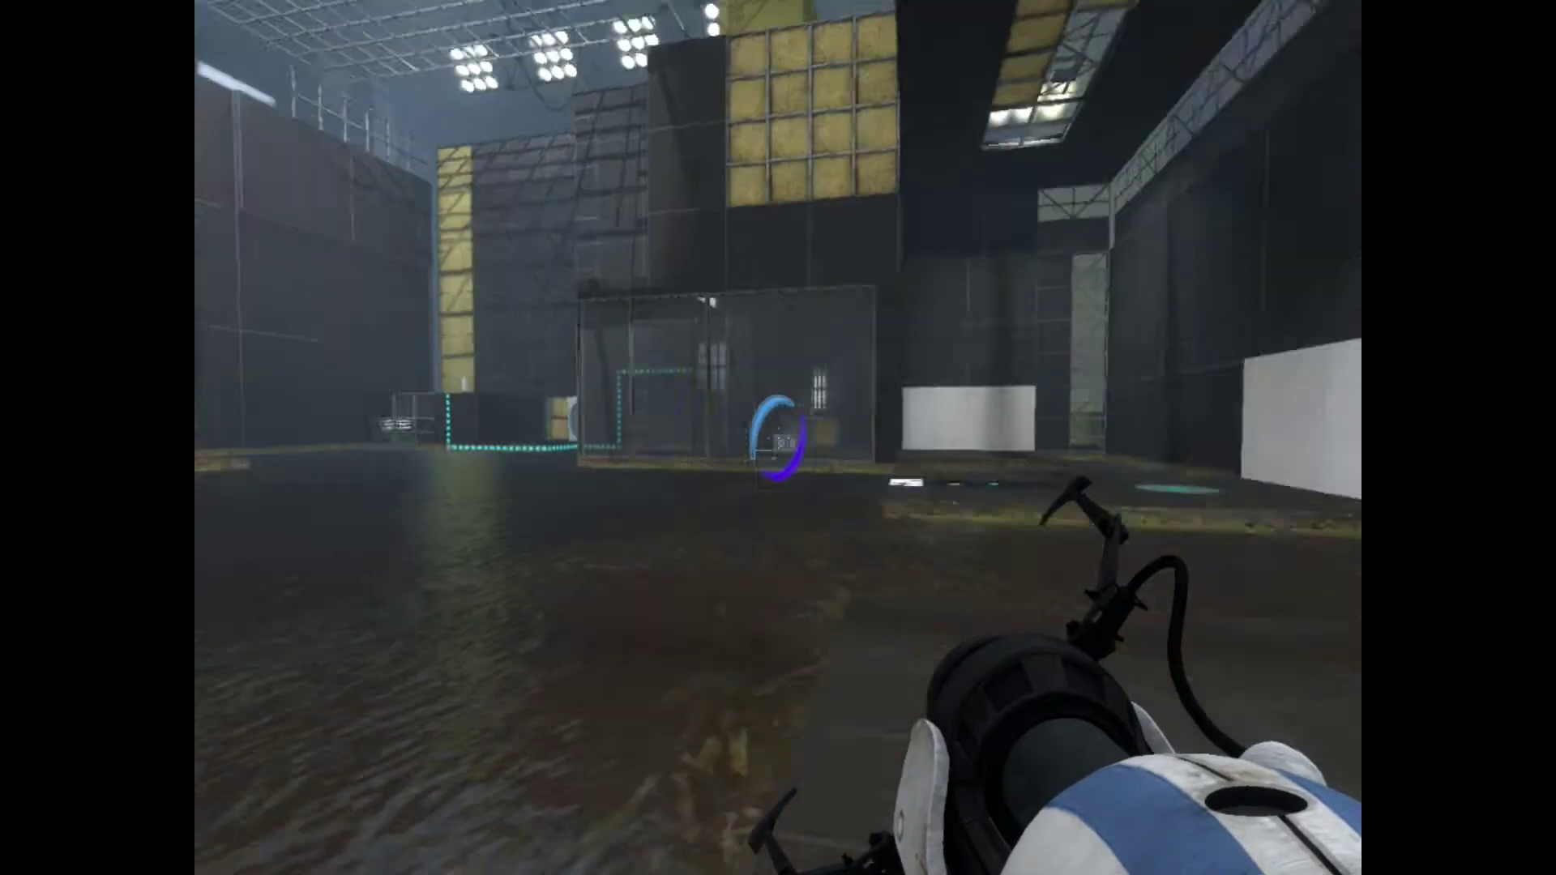
key(w)
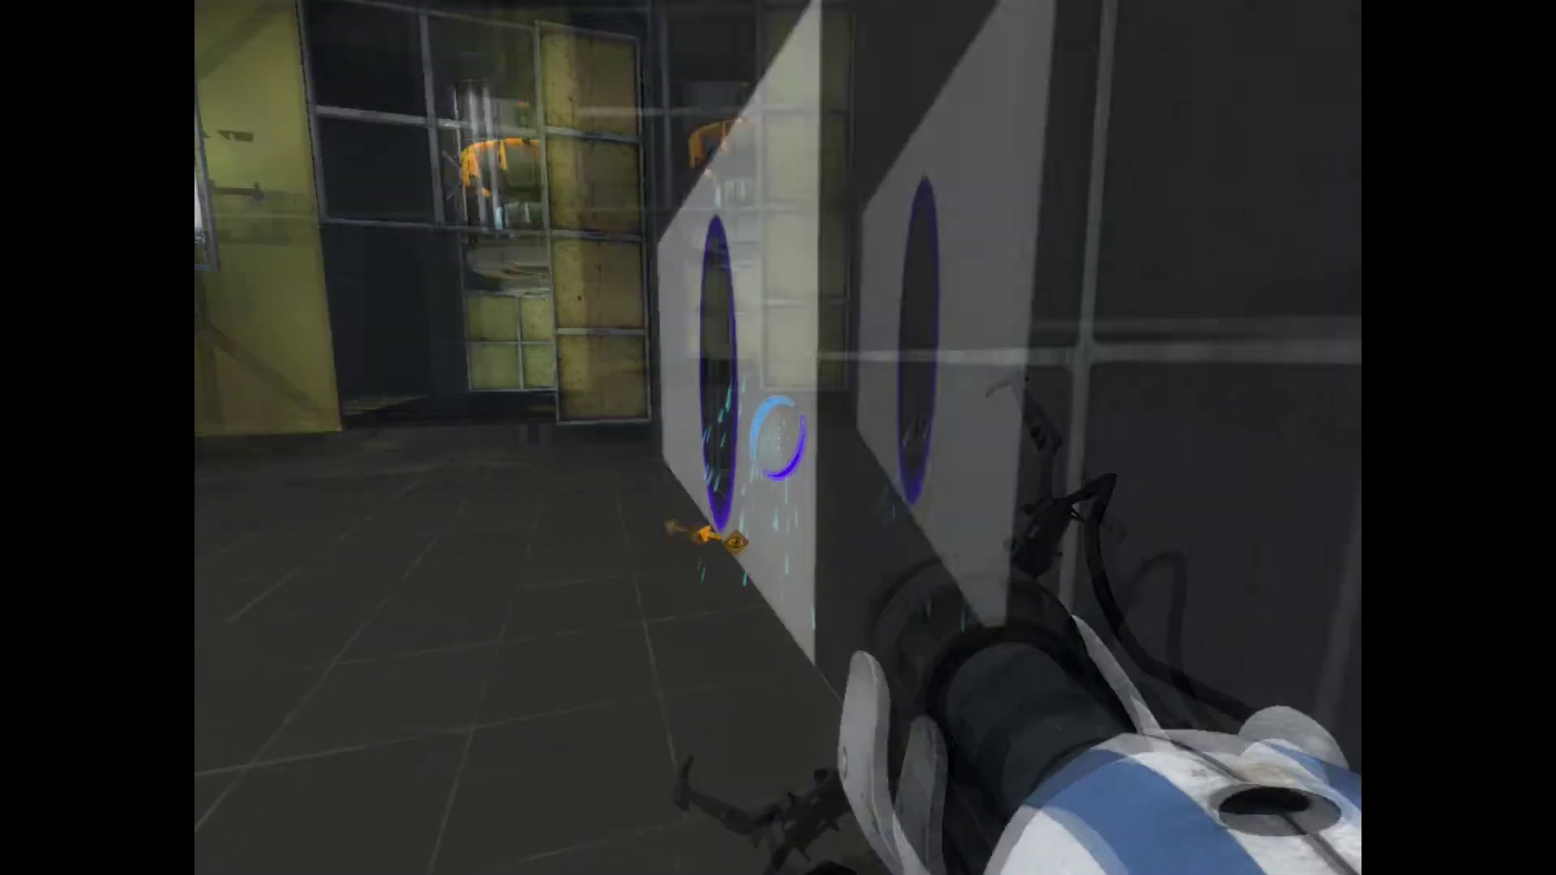
key(w)
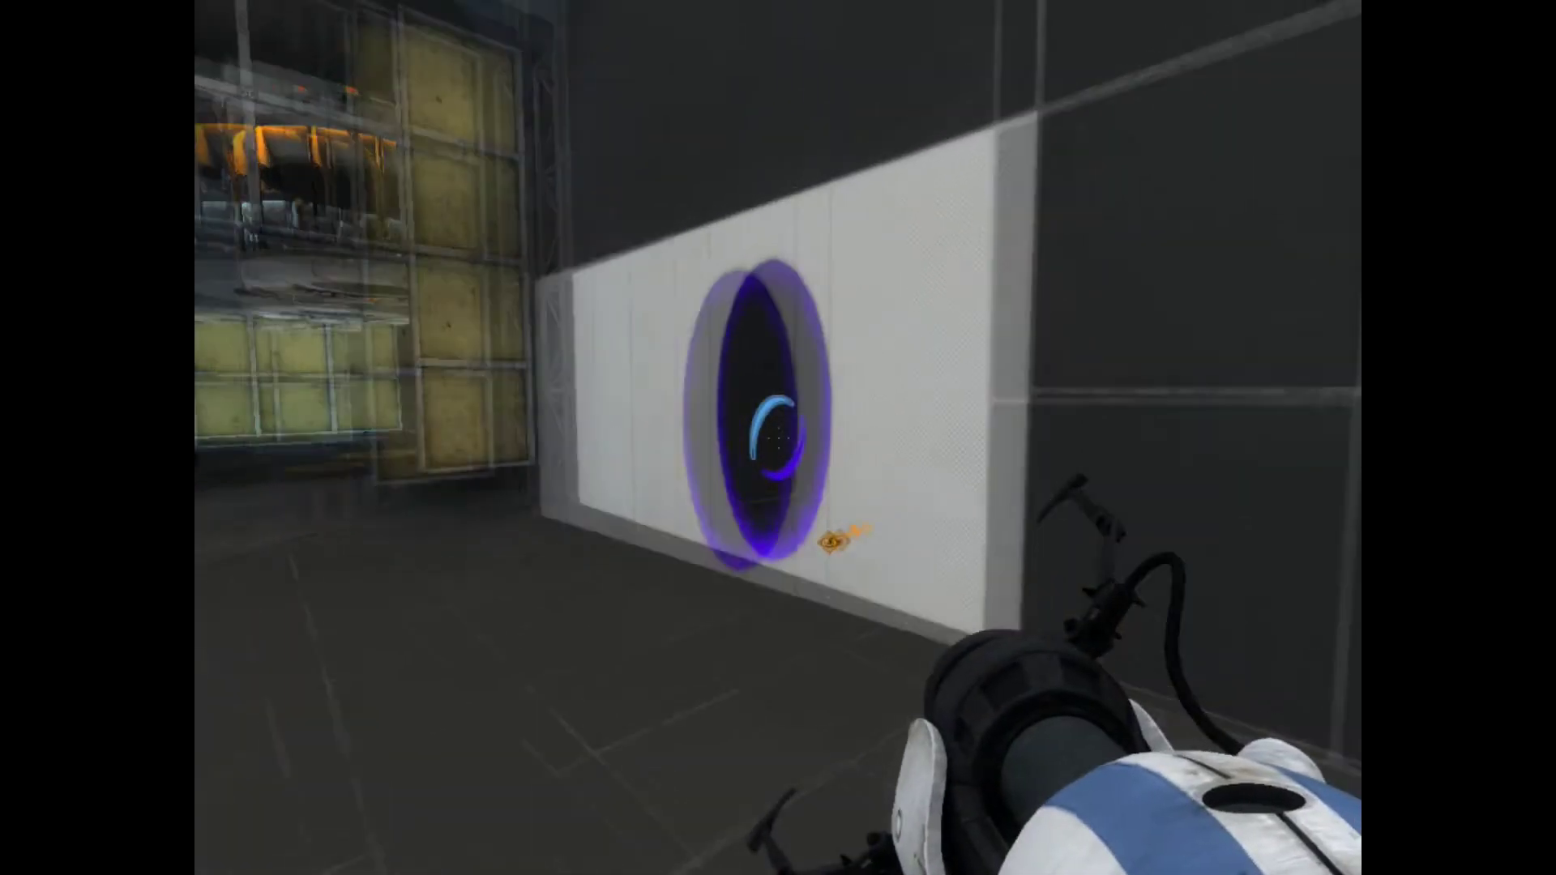
click(778, 438)
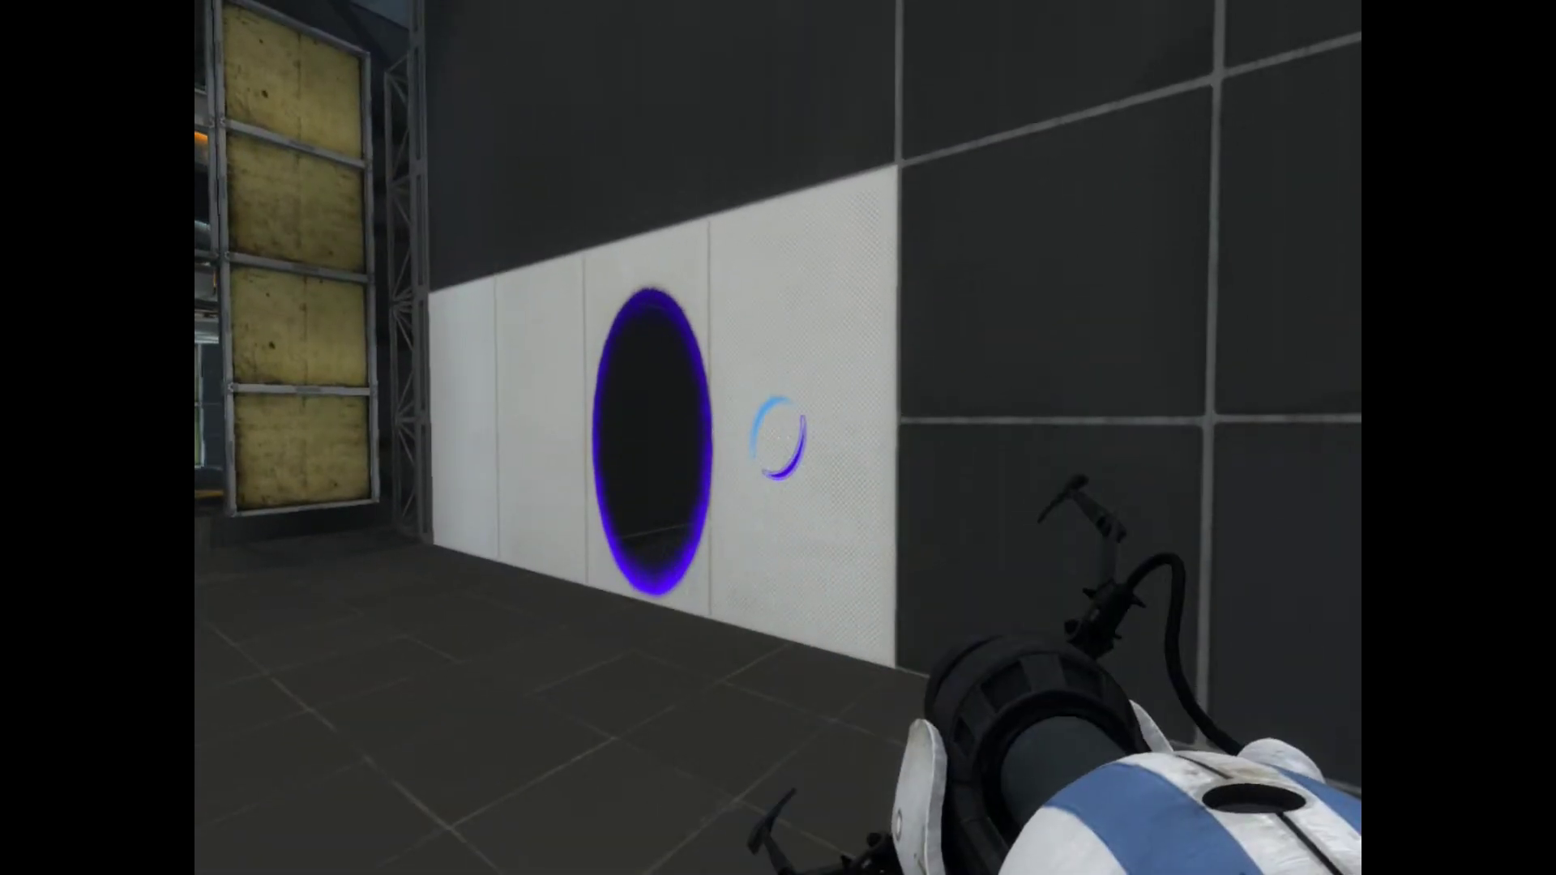
key(w)
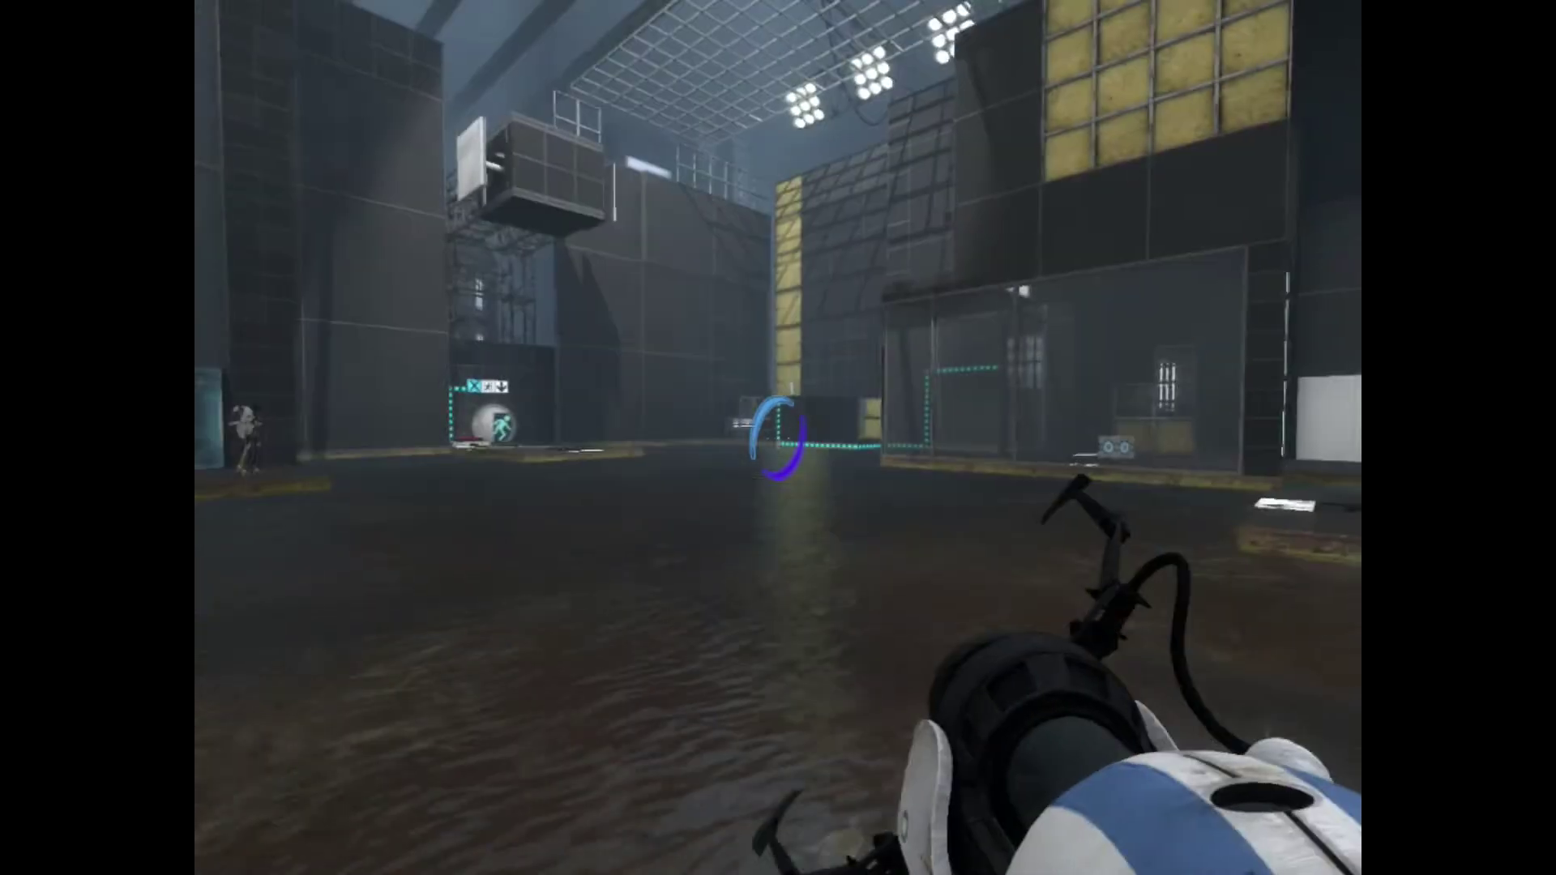
key(w)
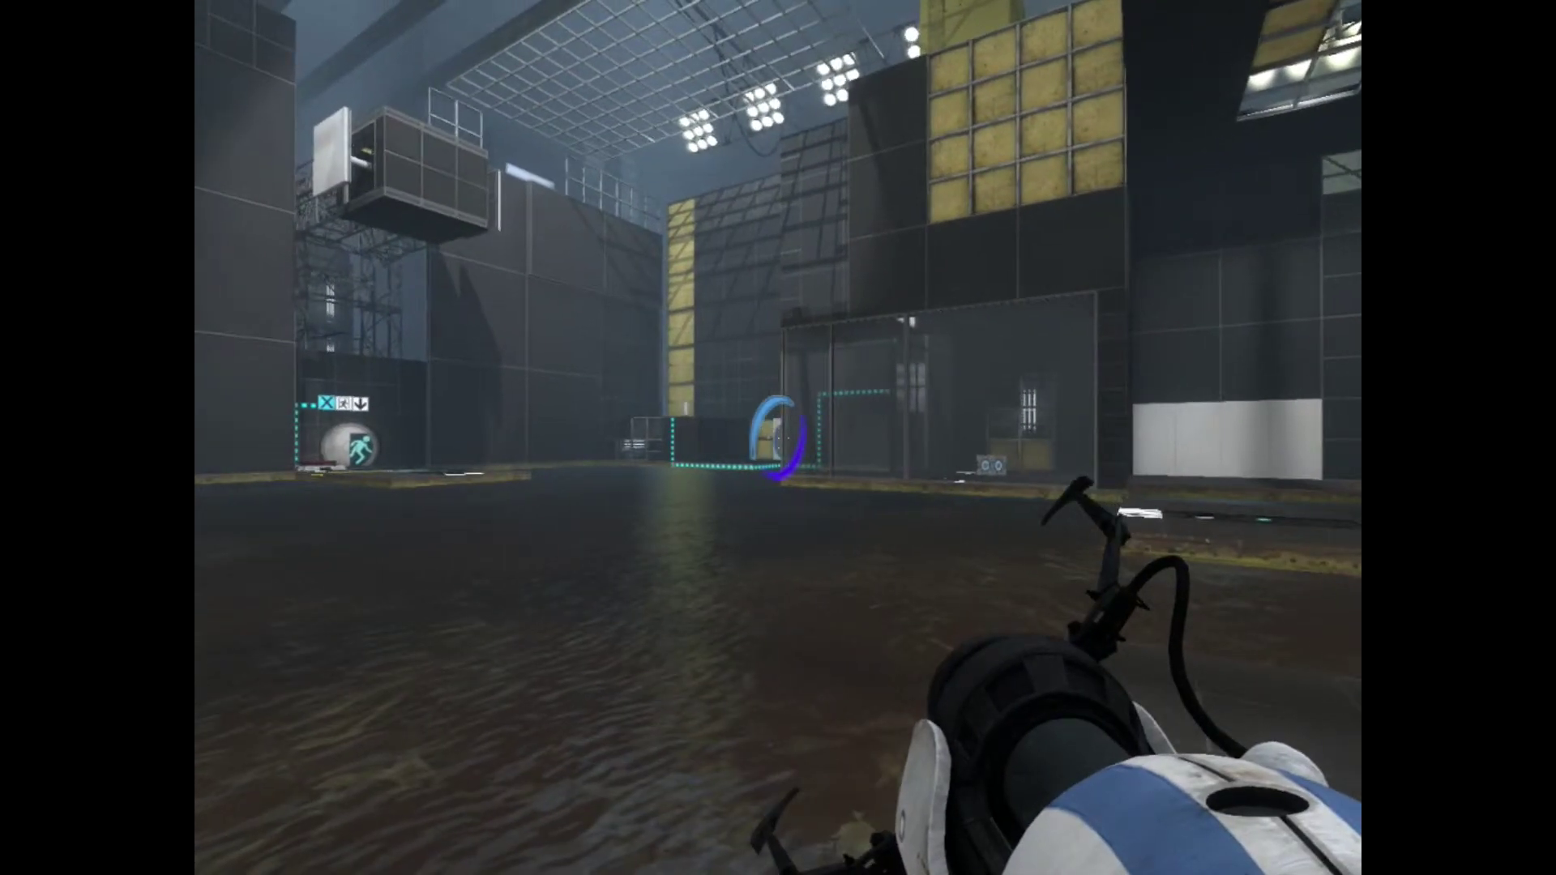
key(w)
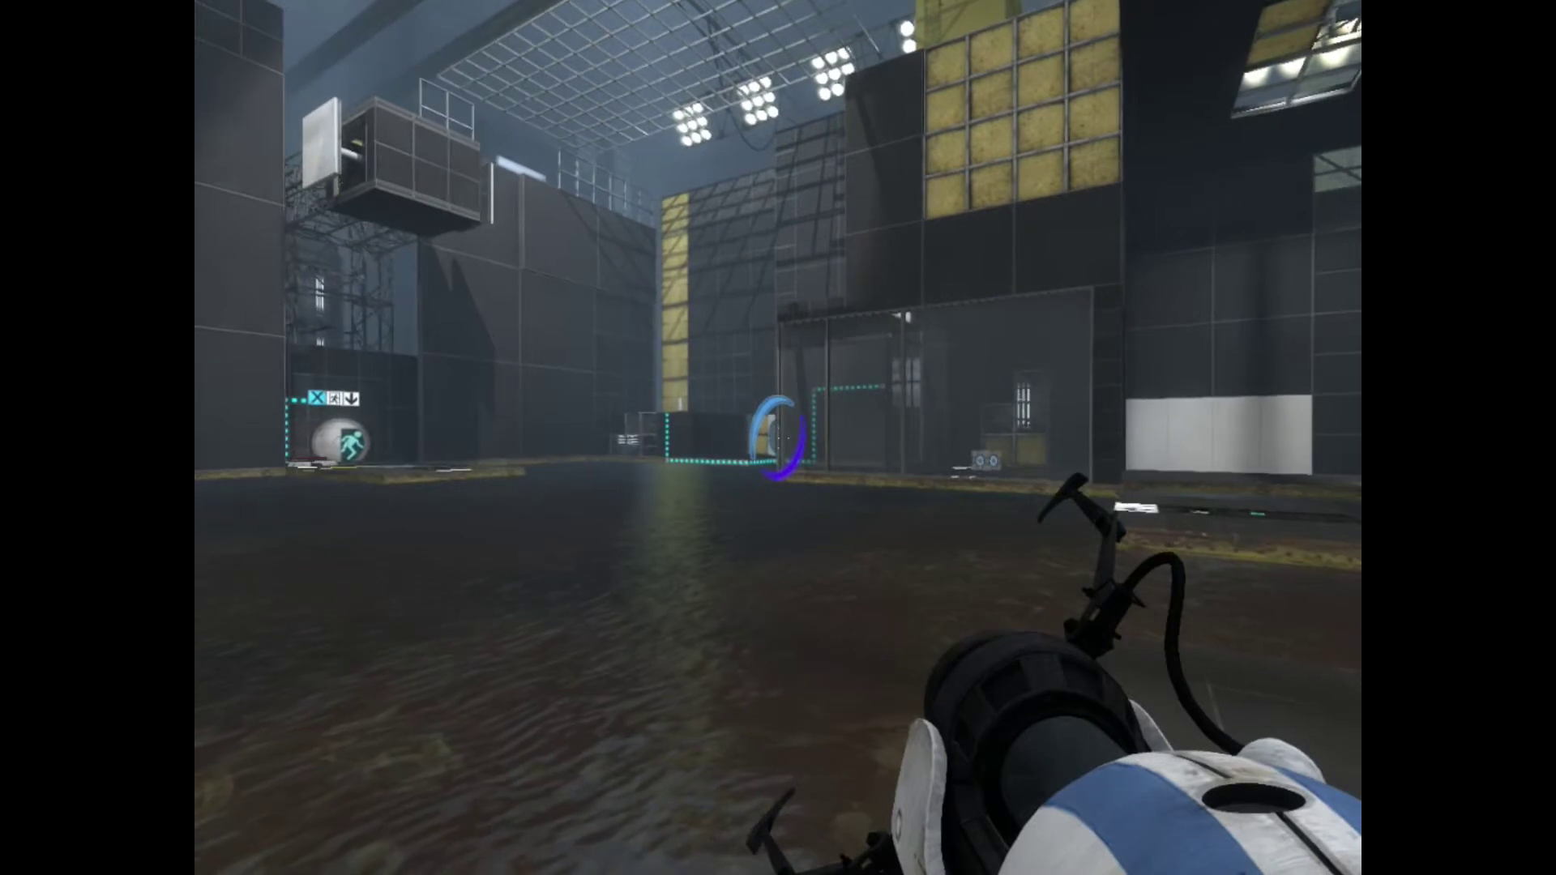
key(w)
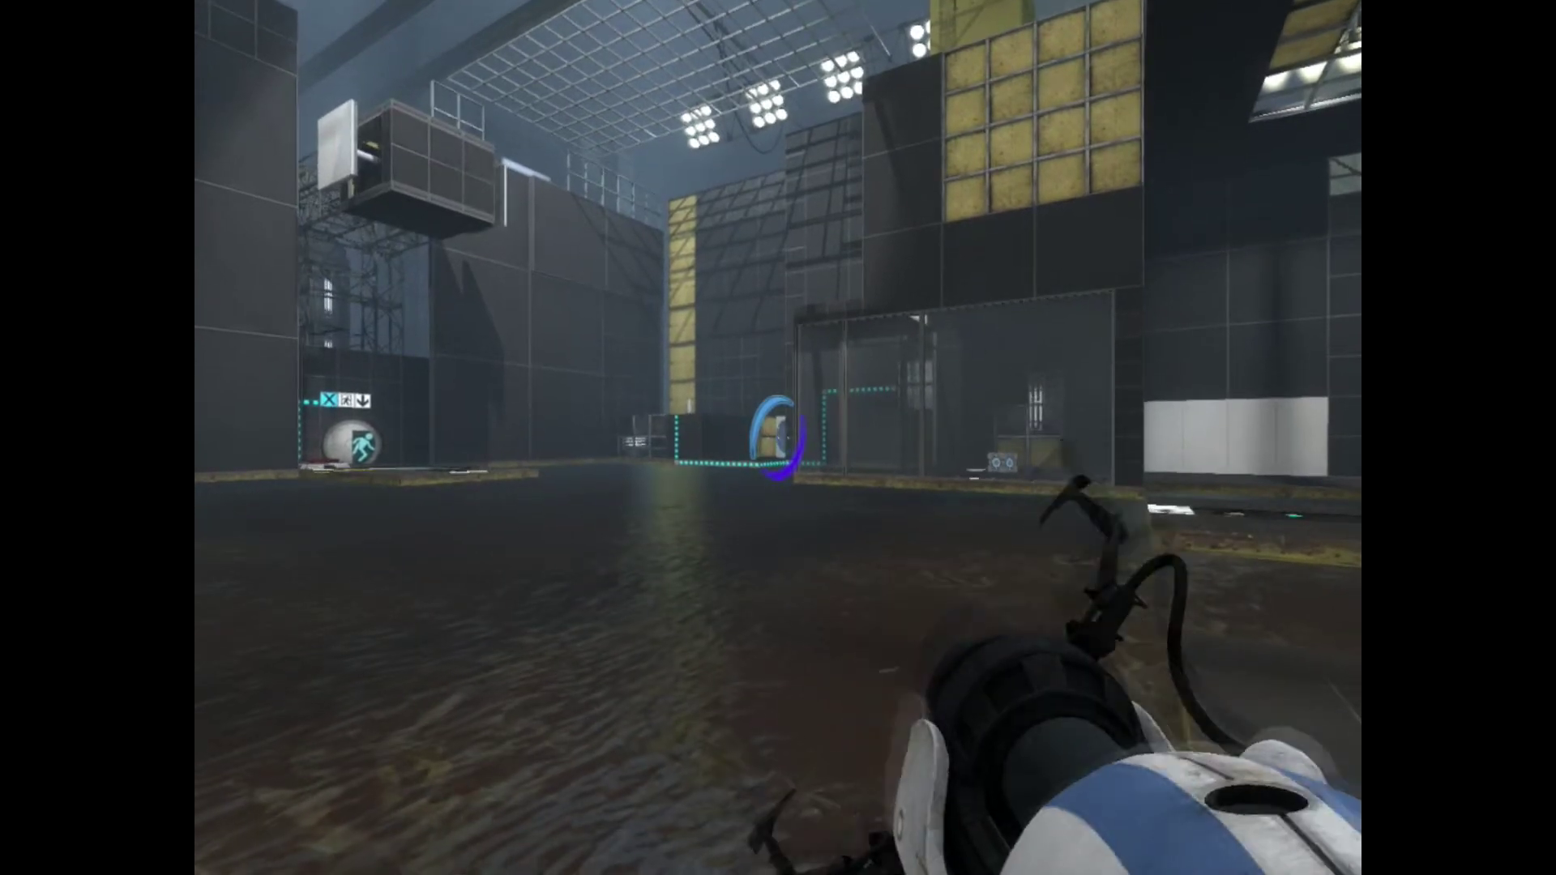
key(w)
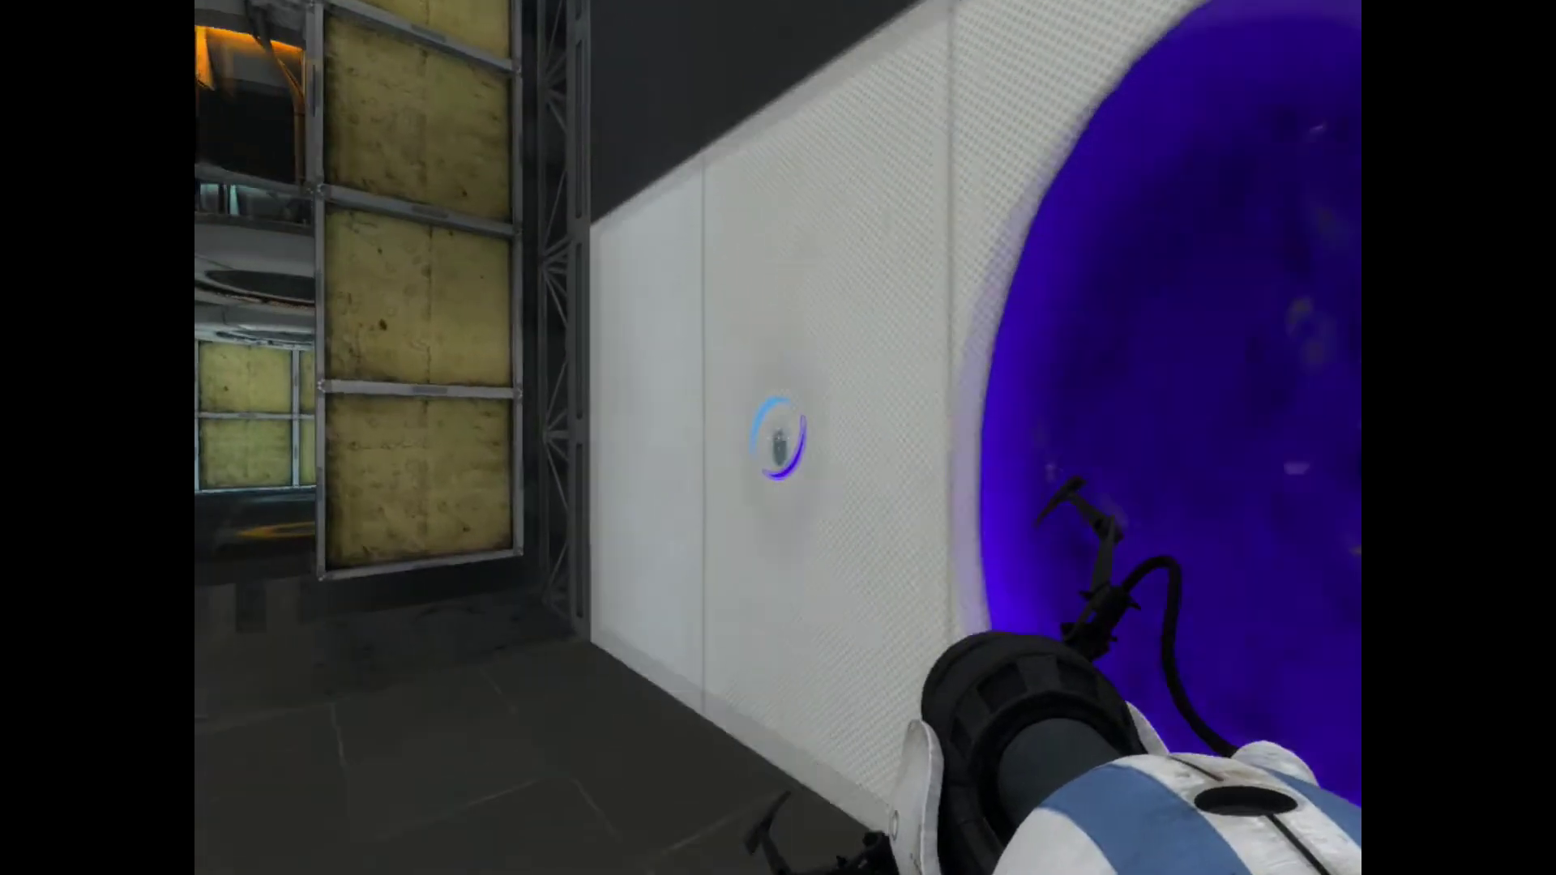
click(778, 437)
key(w)
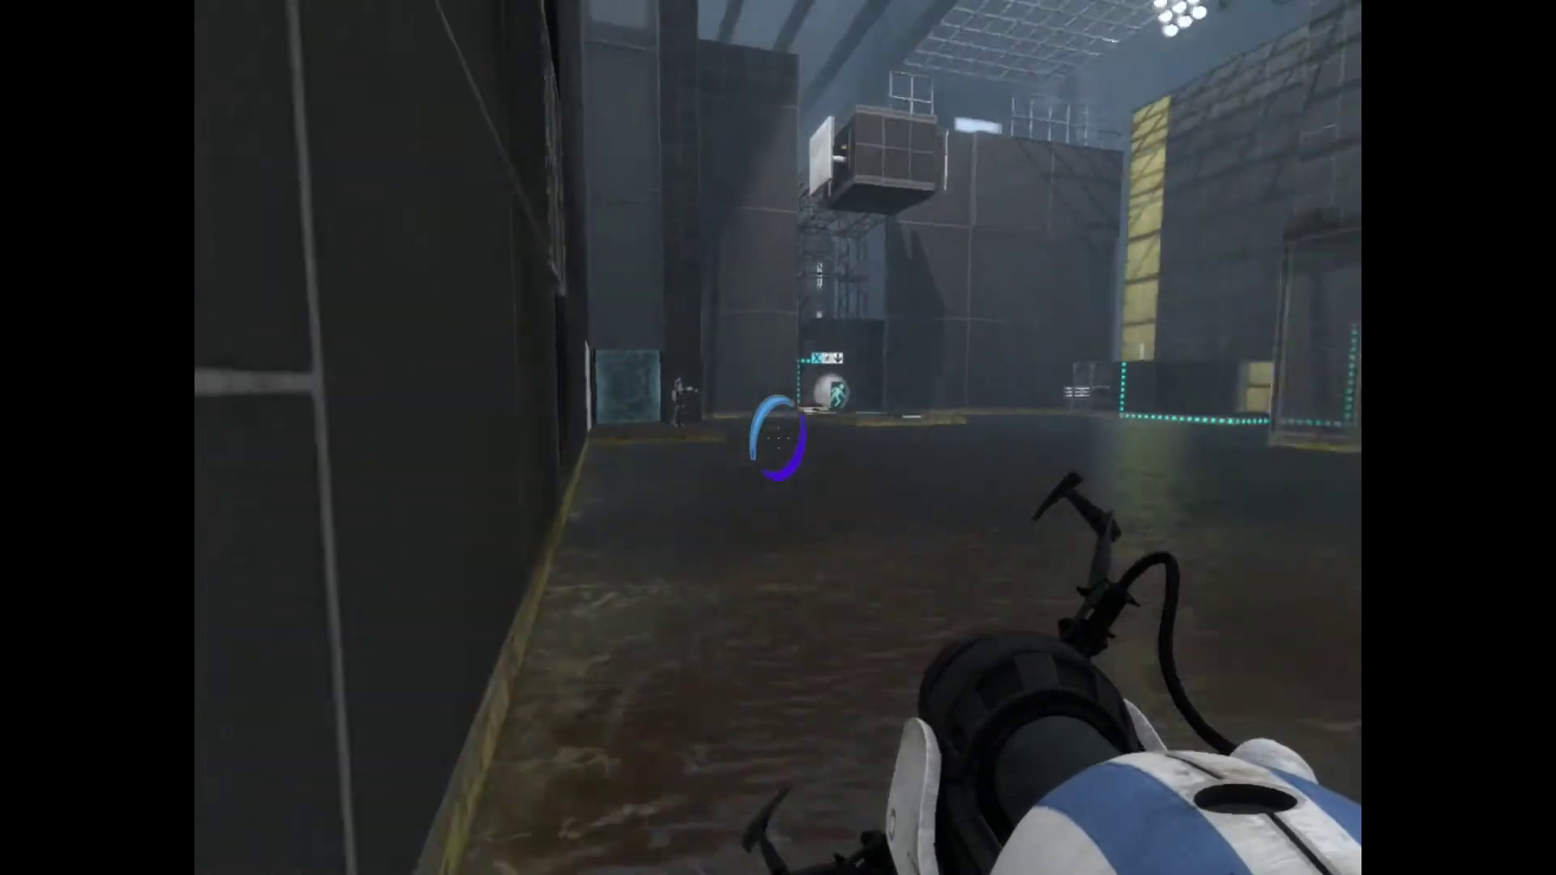
key(w)
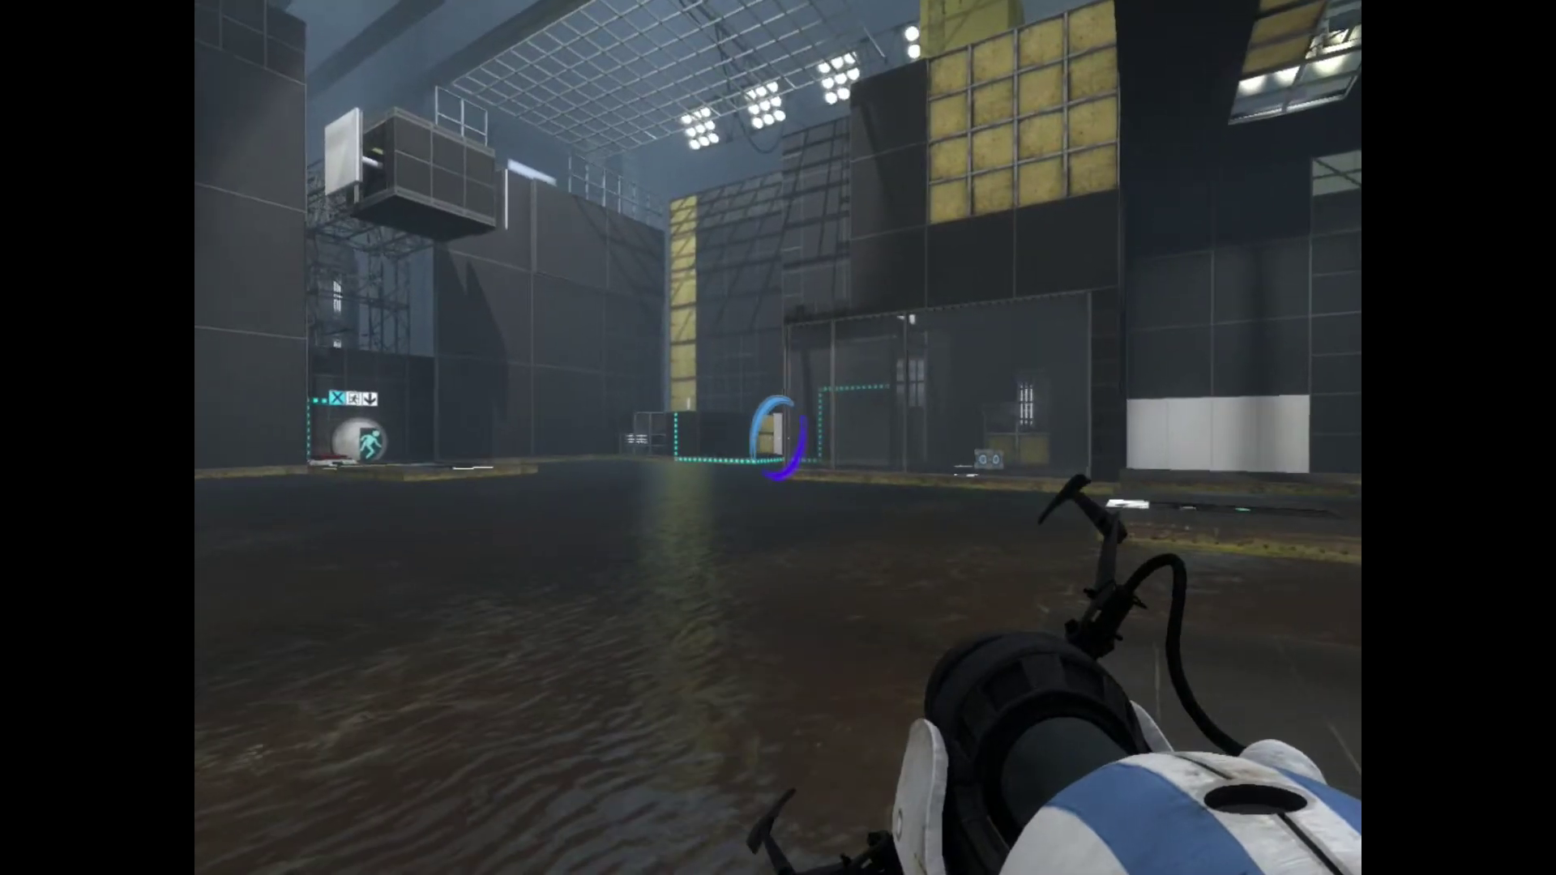
click(778, 438)
key(w)
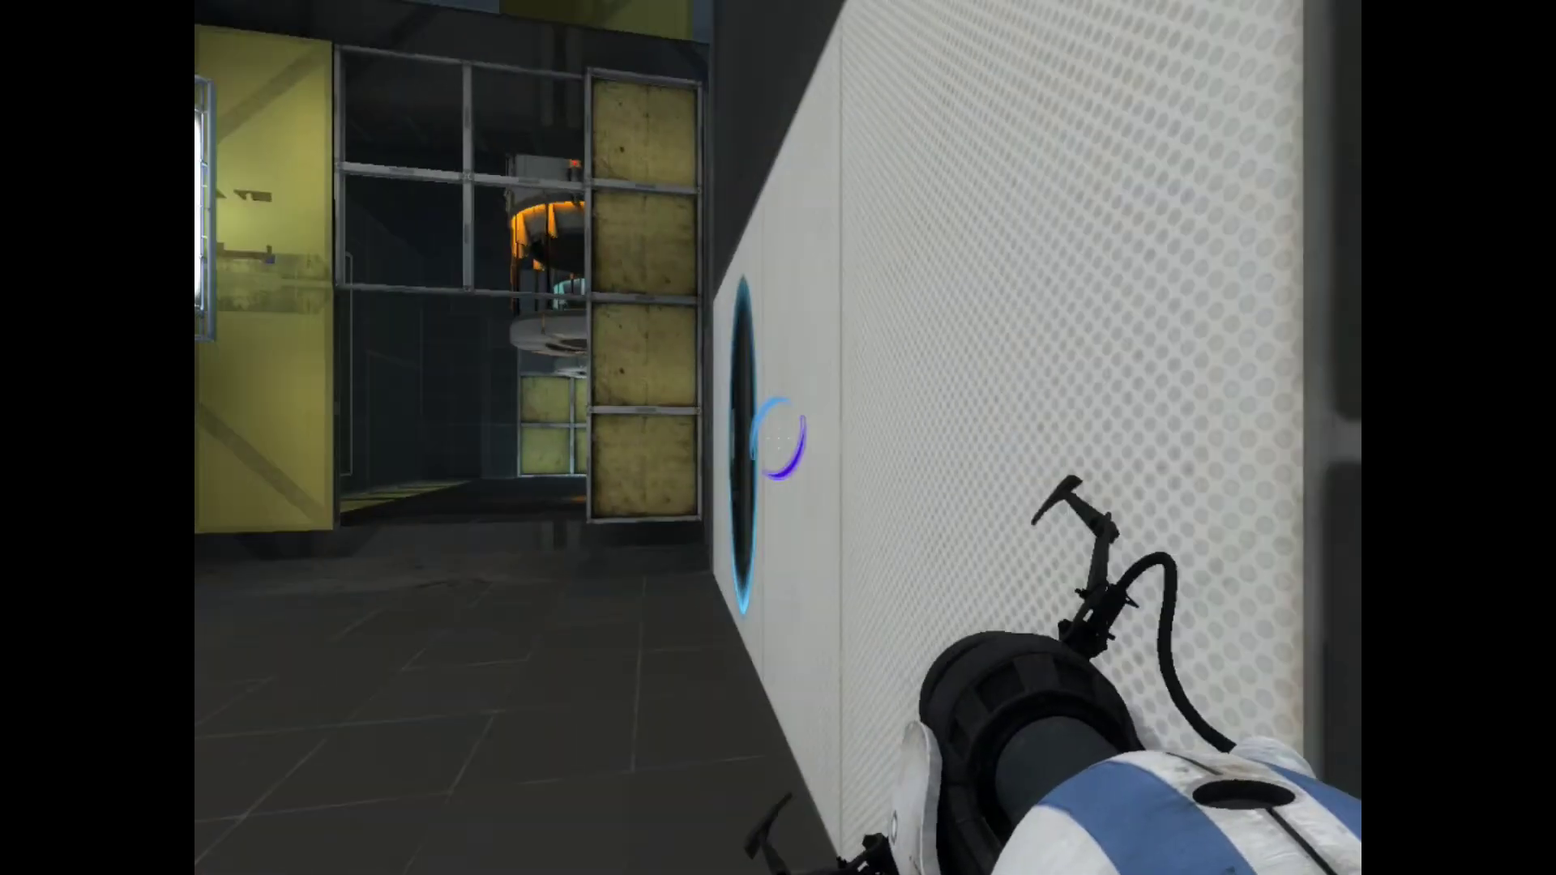
key(w)
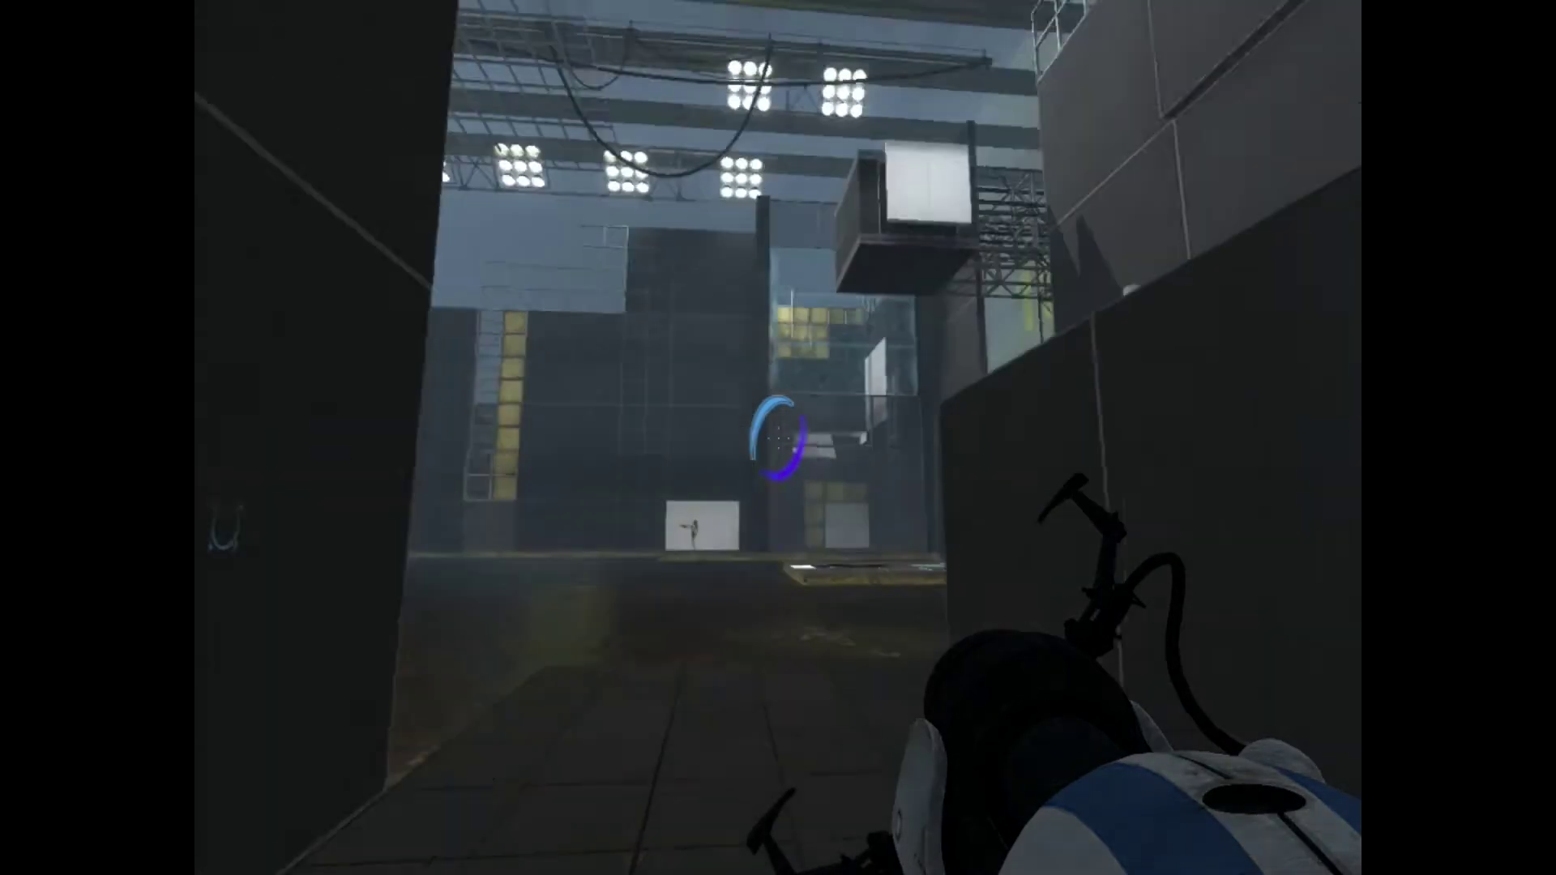
click(779, 437)
key(w)
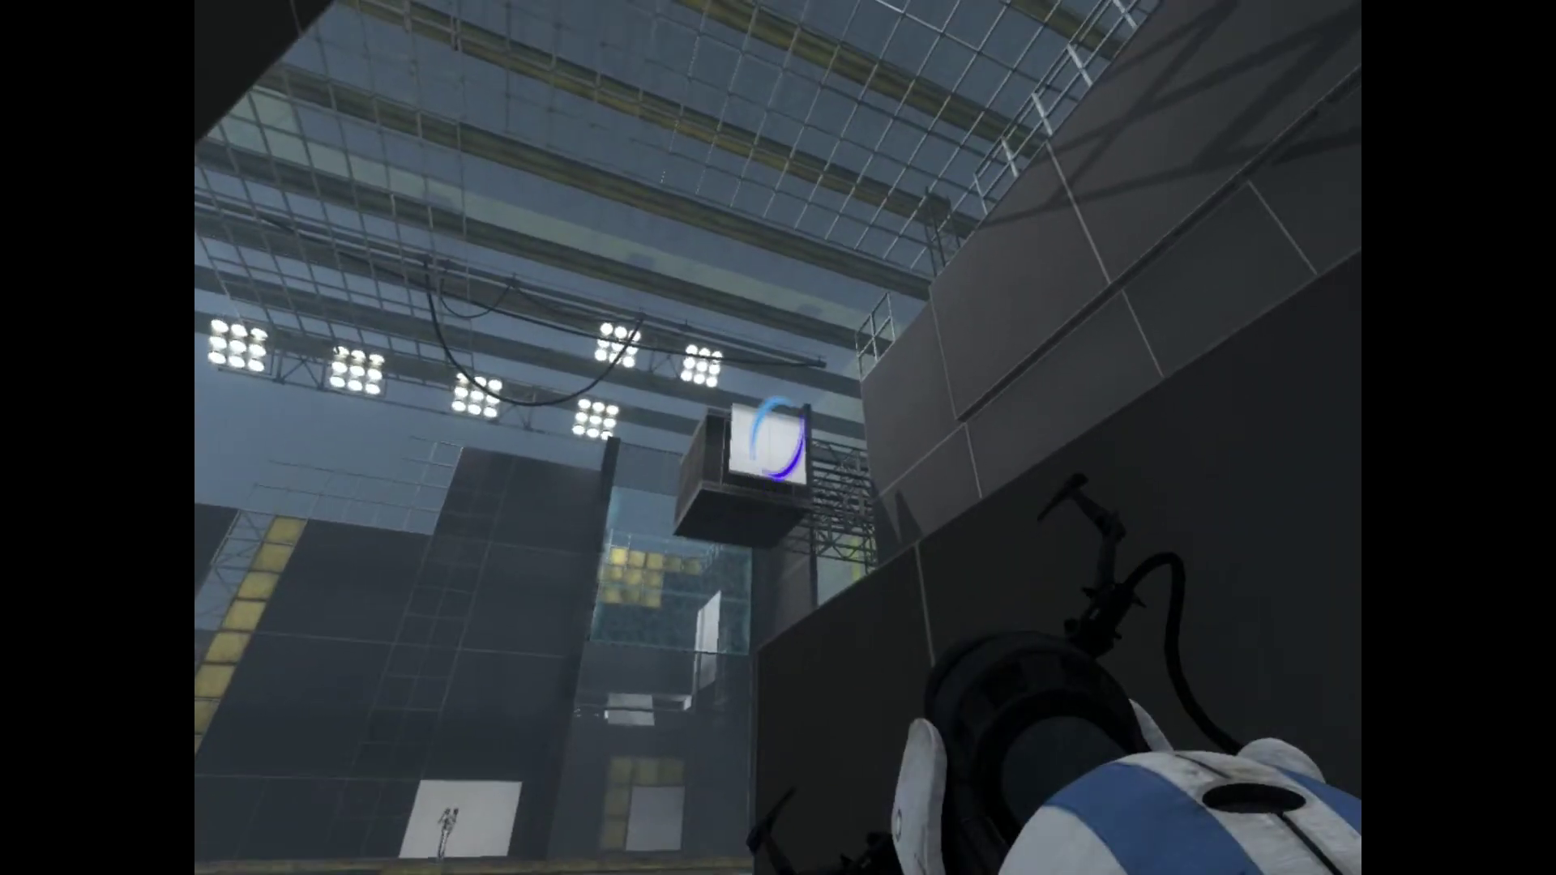
click(777, 437)
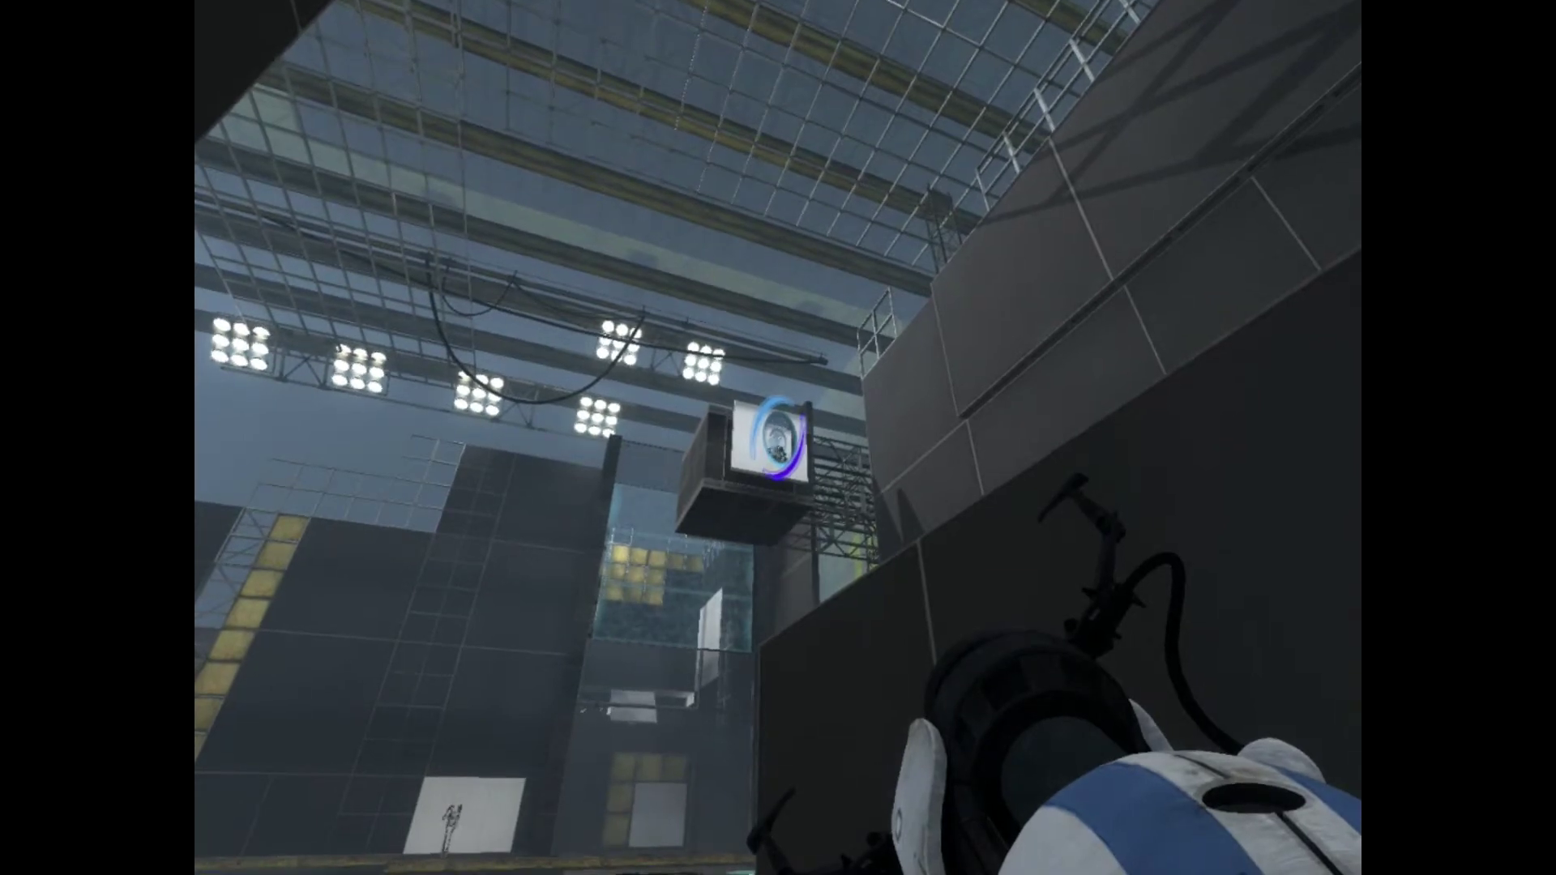
key(w)
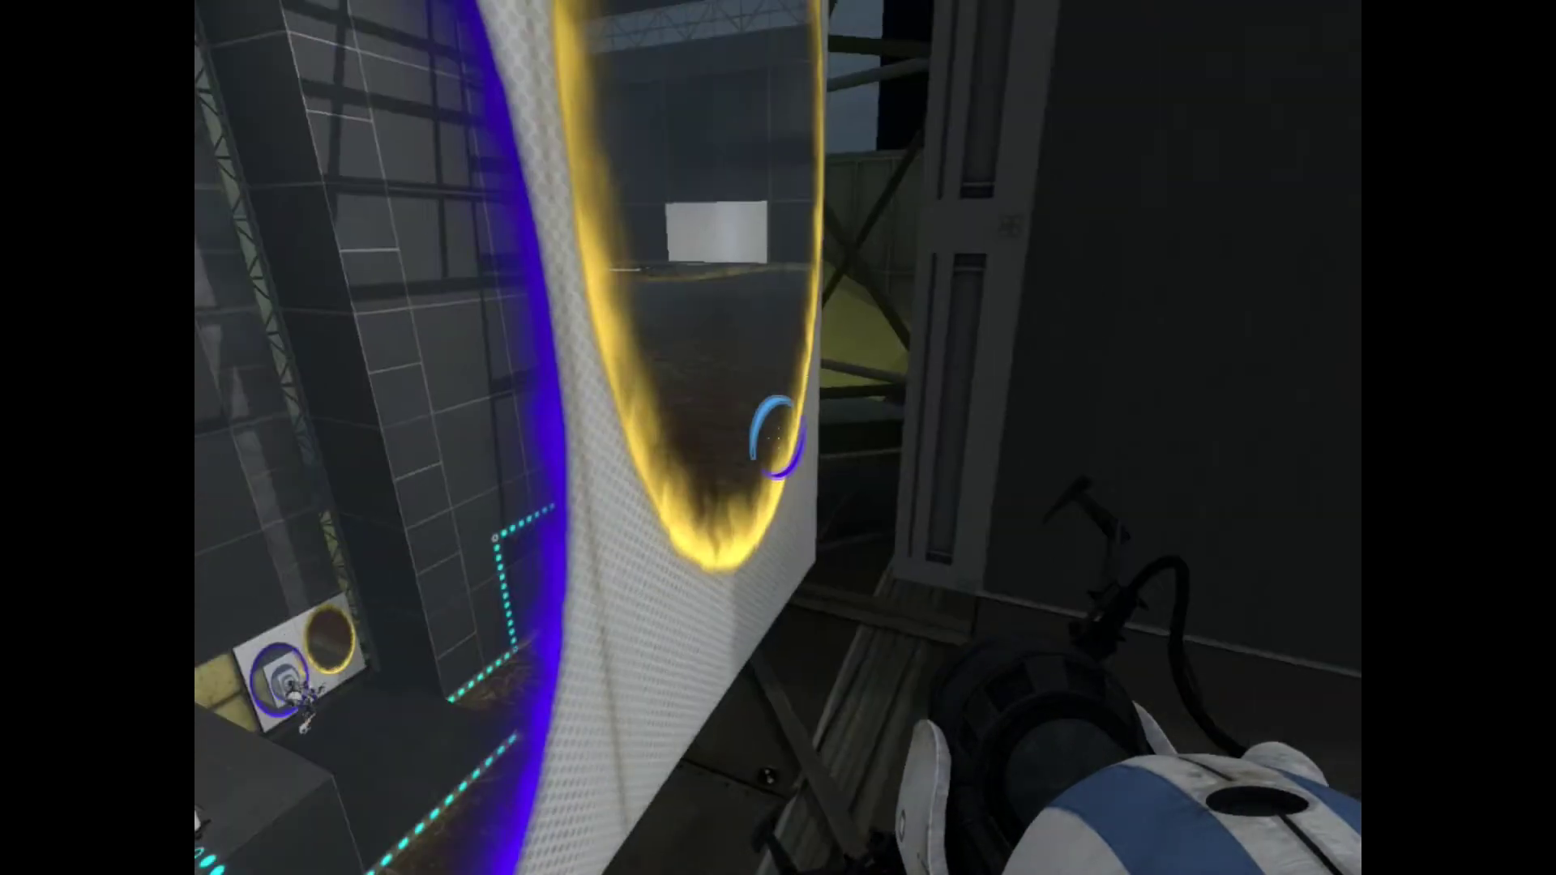
key(w)
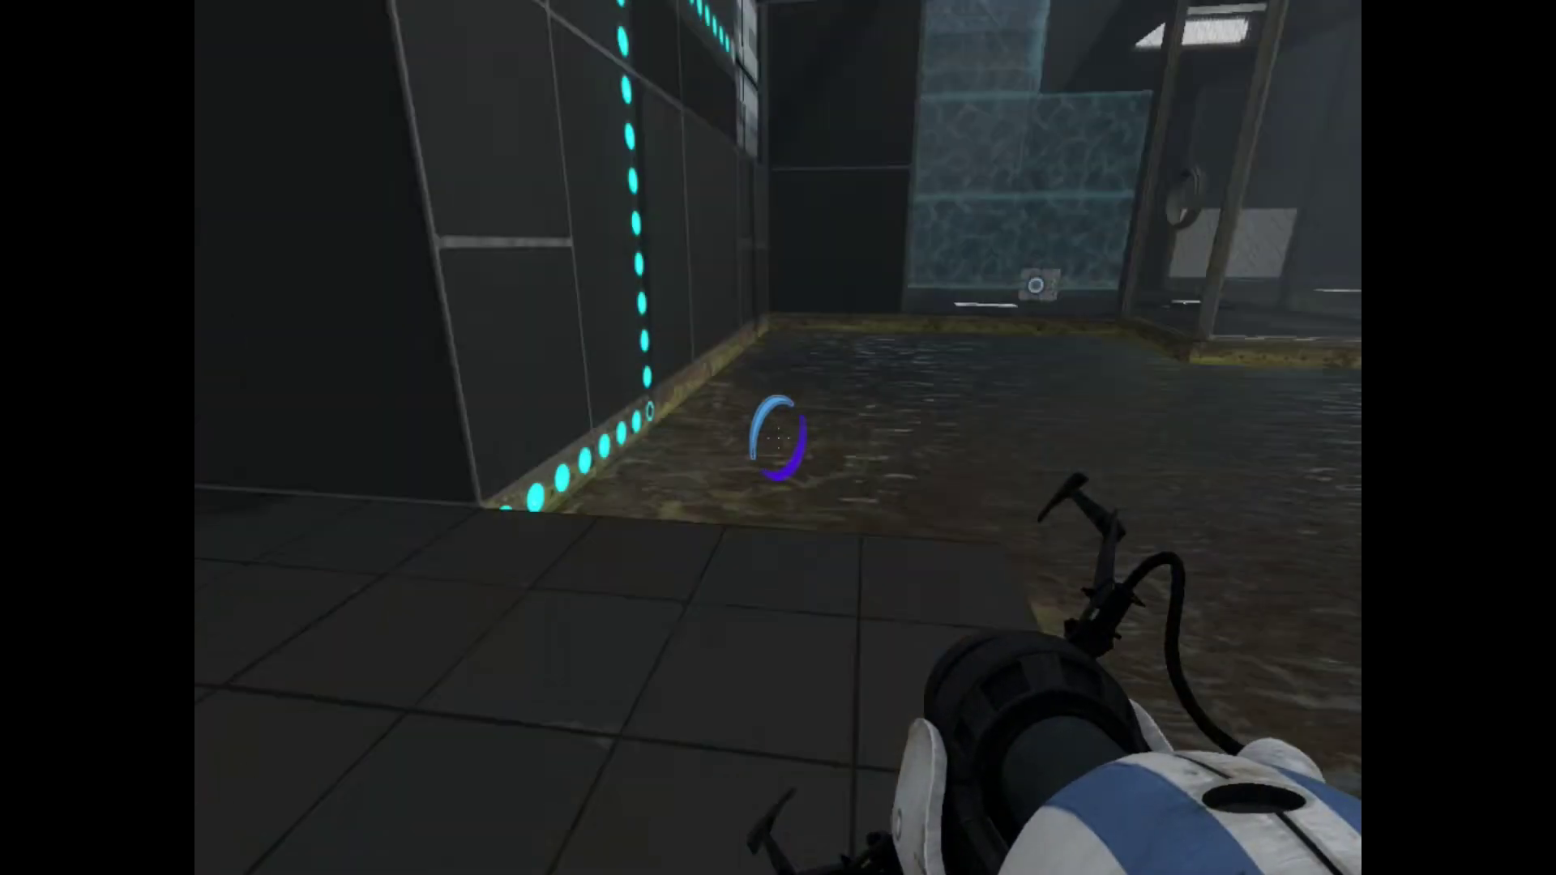
key(w)
key(w)
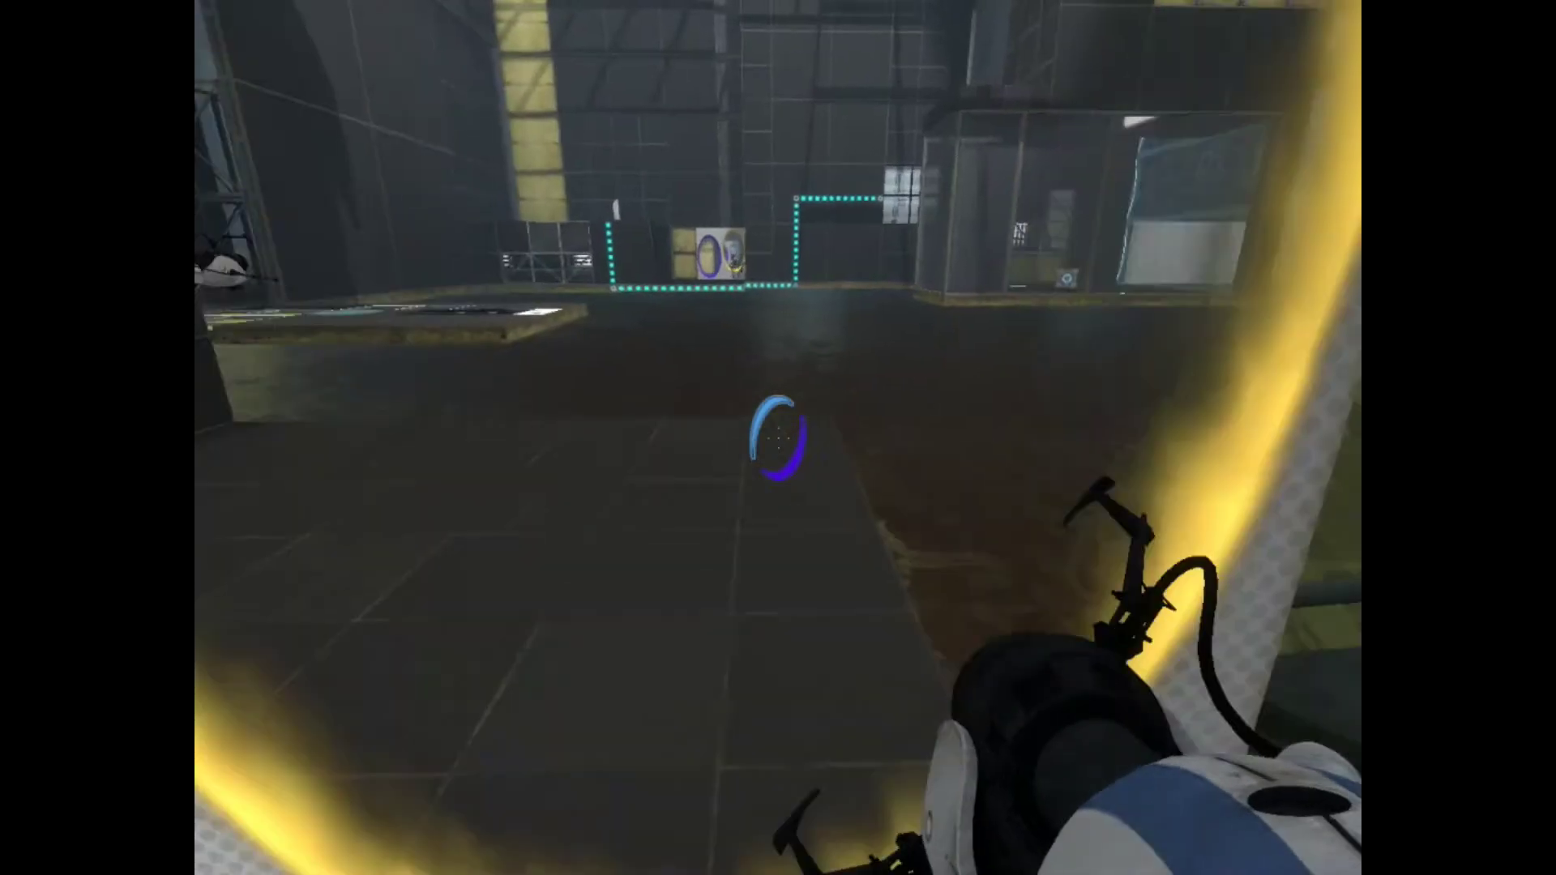
key(w)
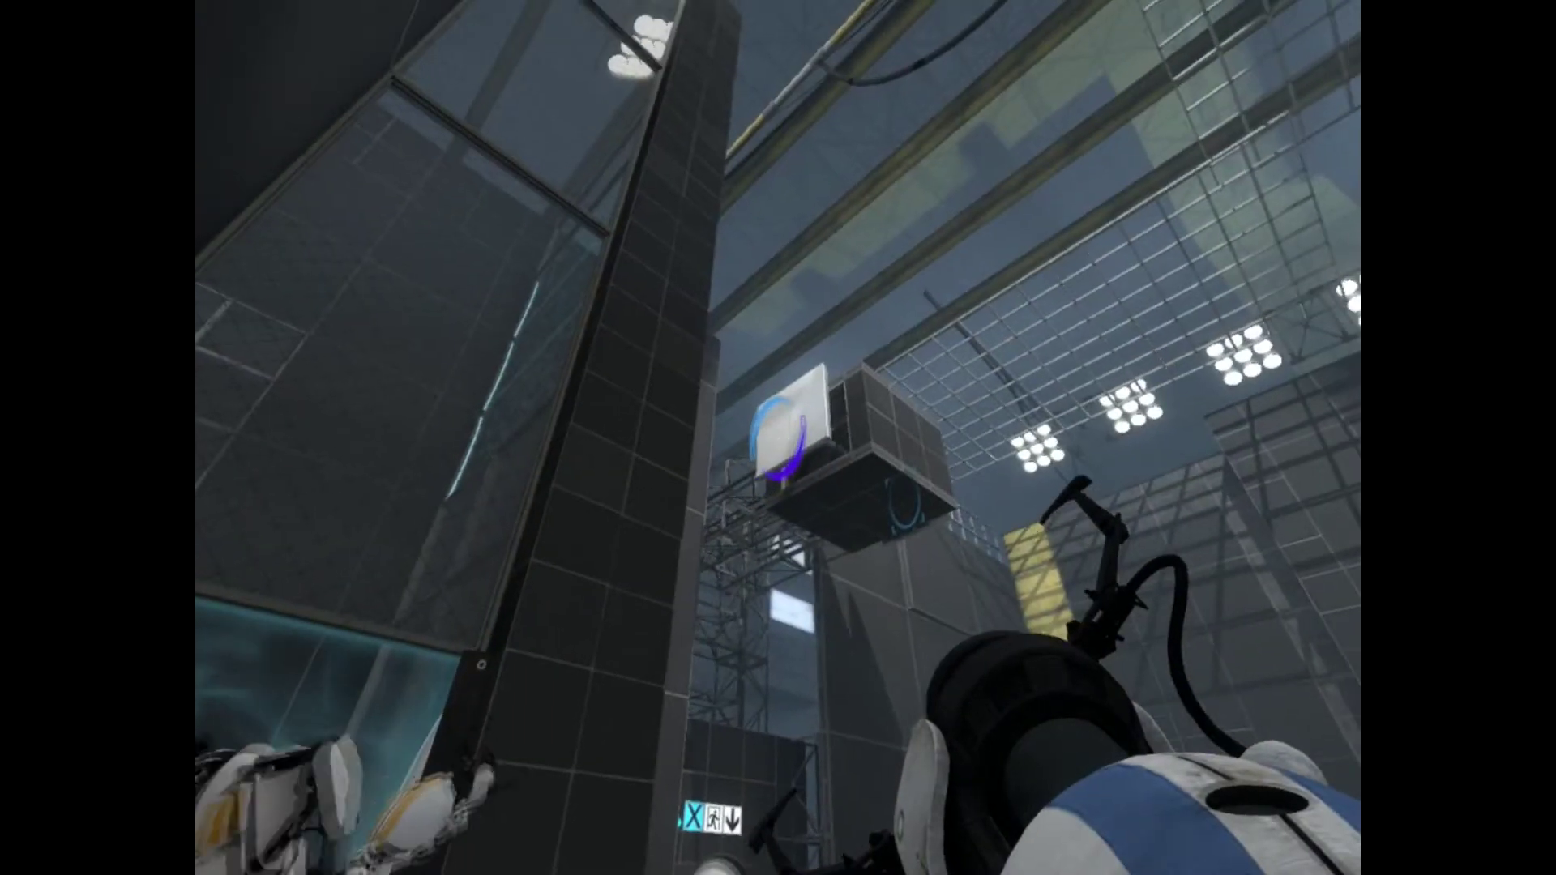
right_click(778, 438)
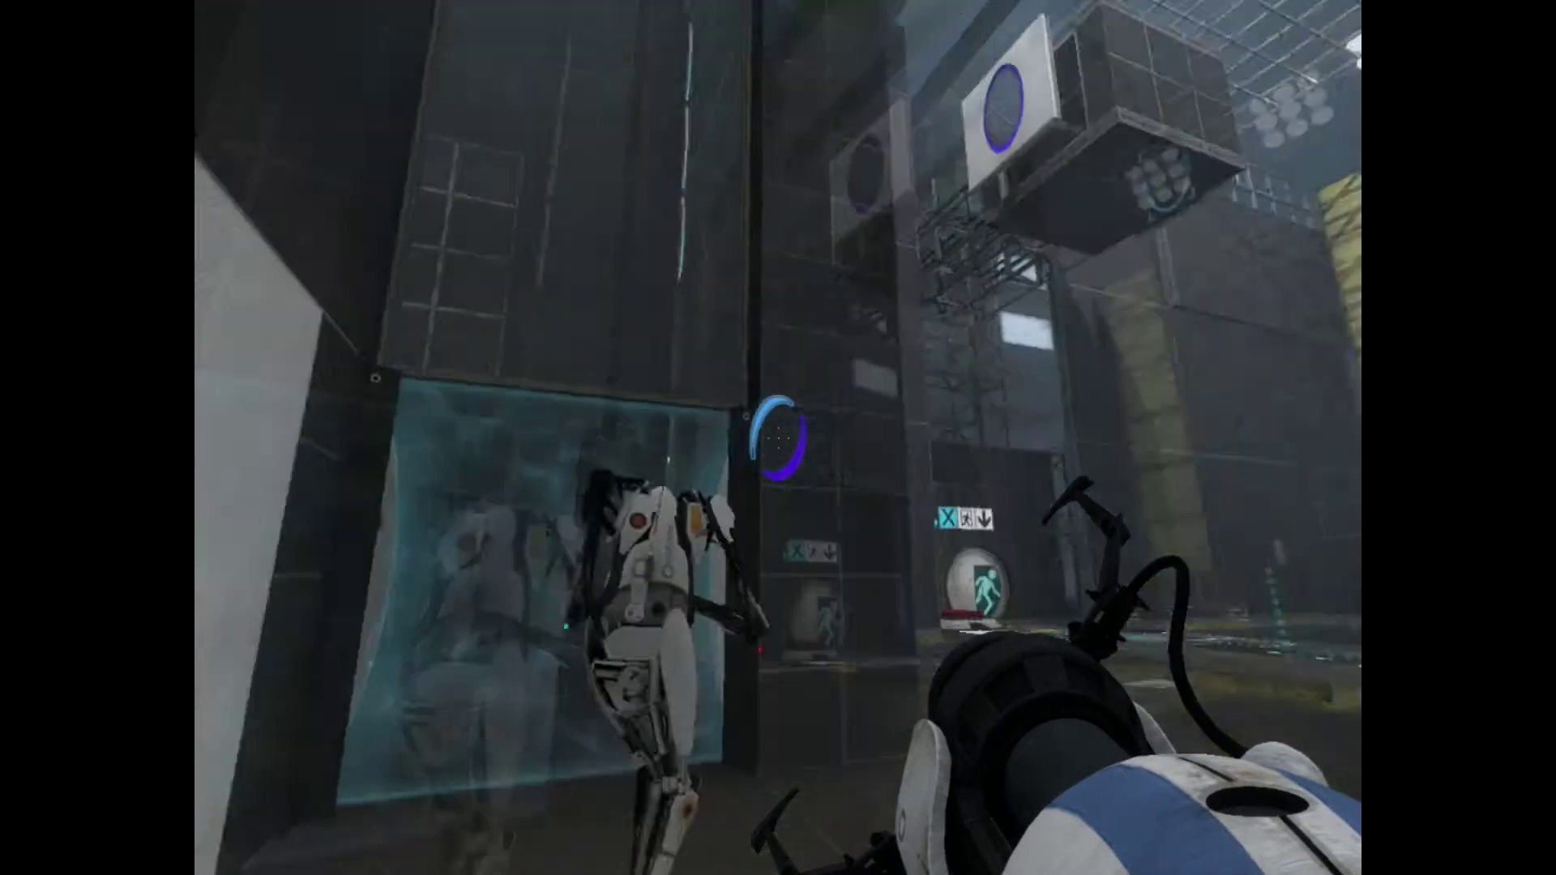
drag(779, 438, 365, 438)
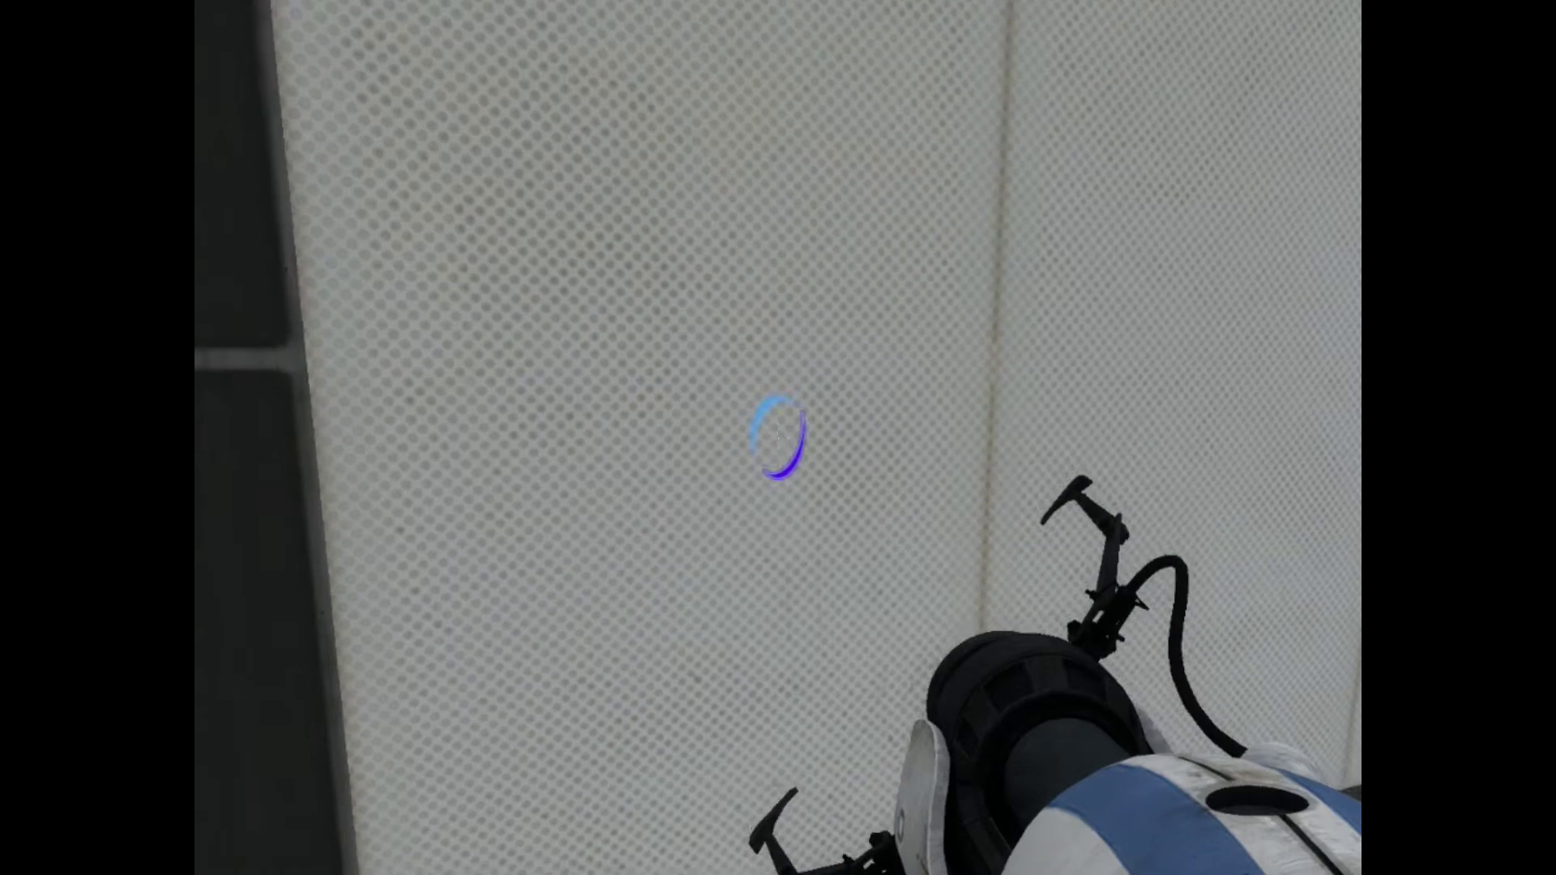
key(w)
drag(778, 439, 1094, 438)
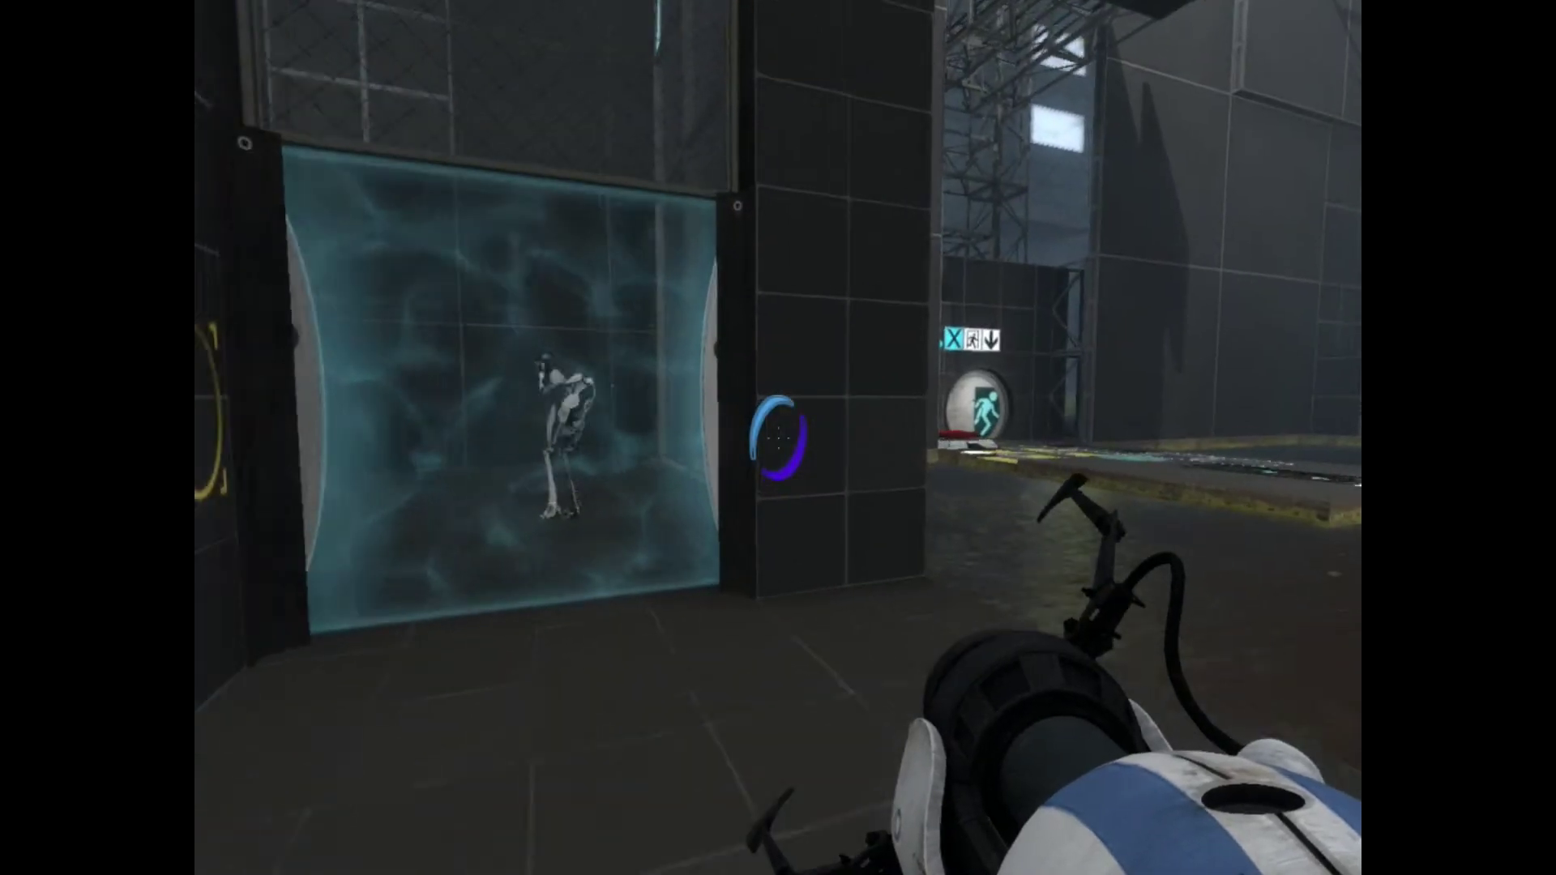
key(w)
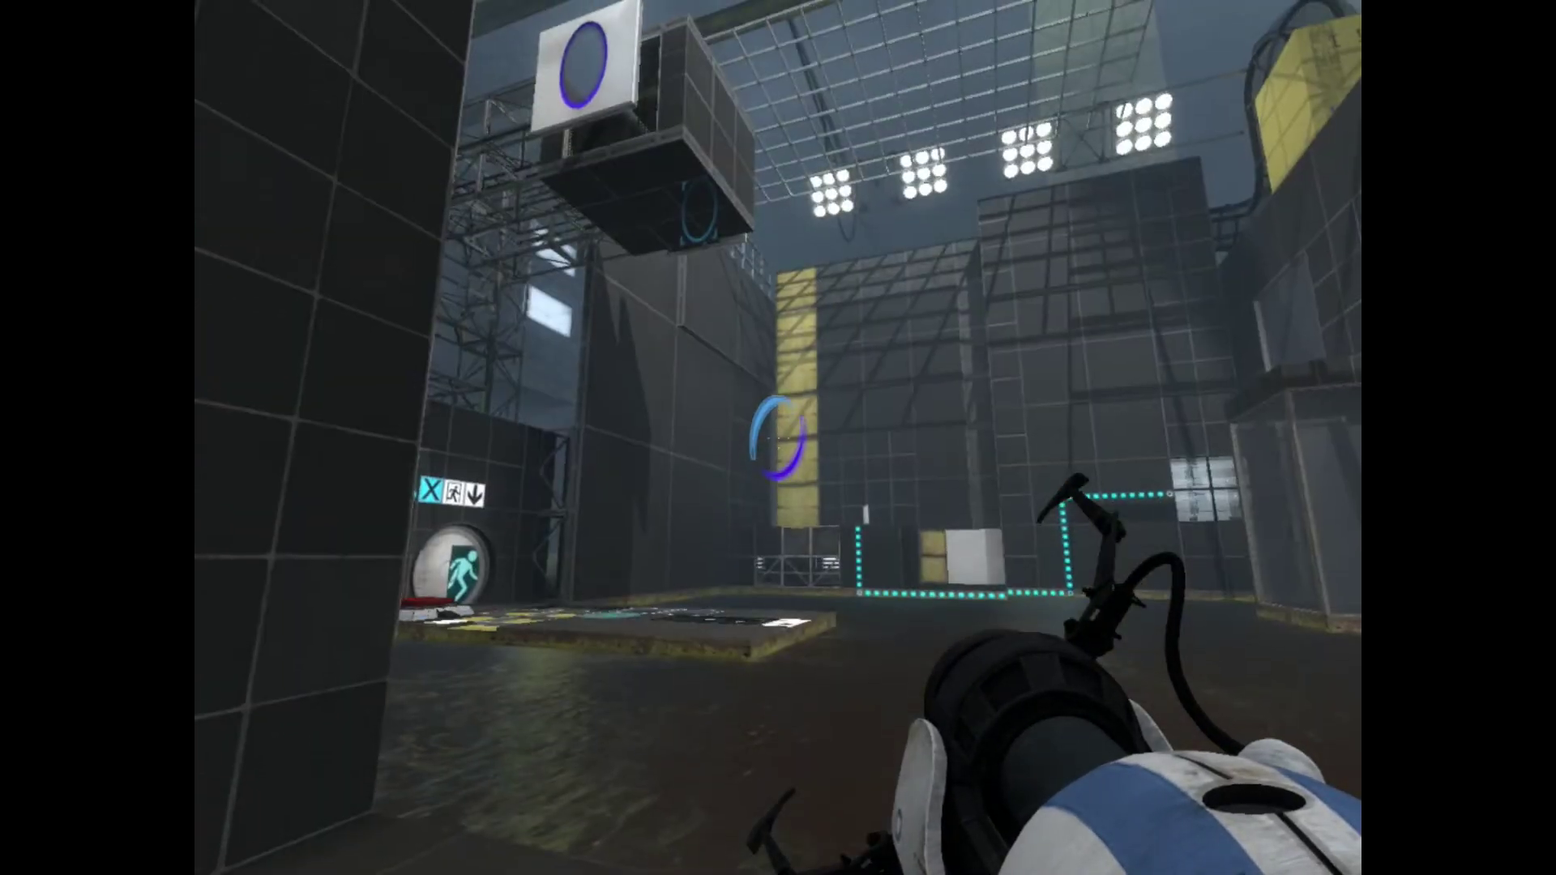
key(w)
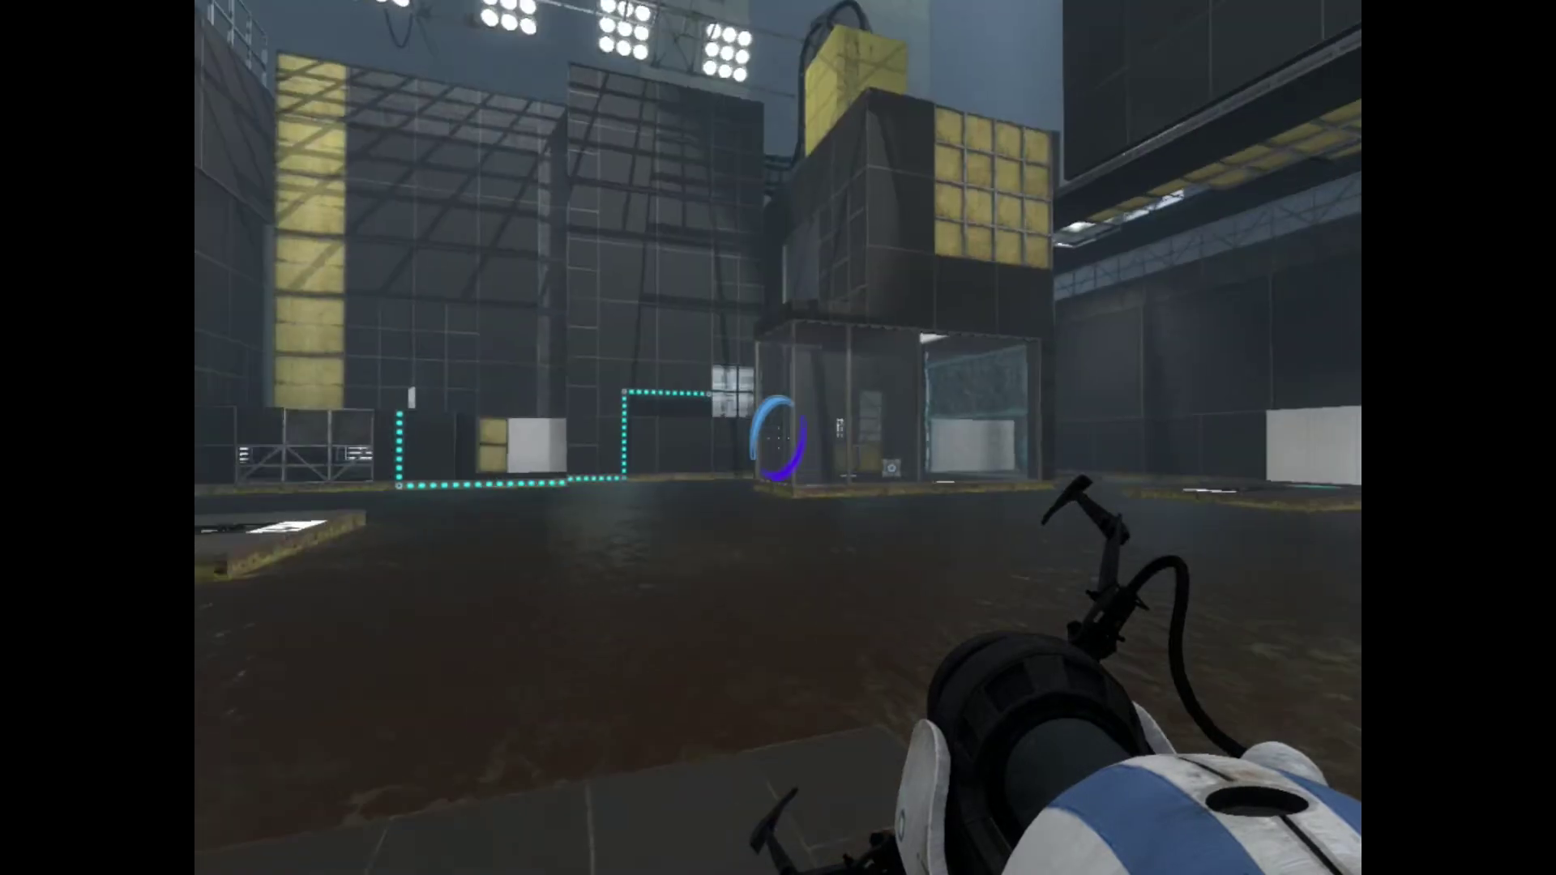
drag(778, 438, 487, 439)
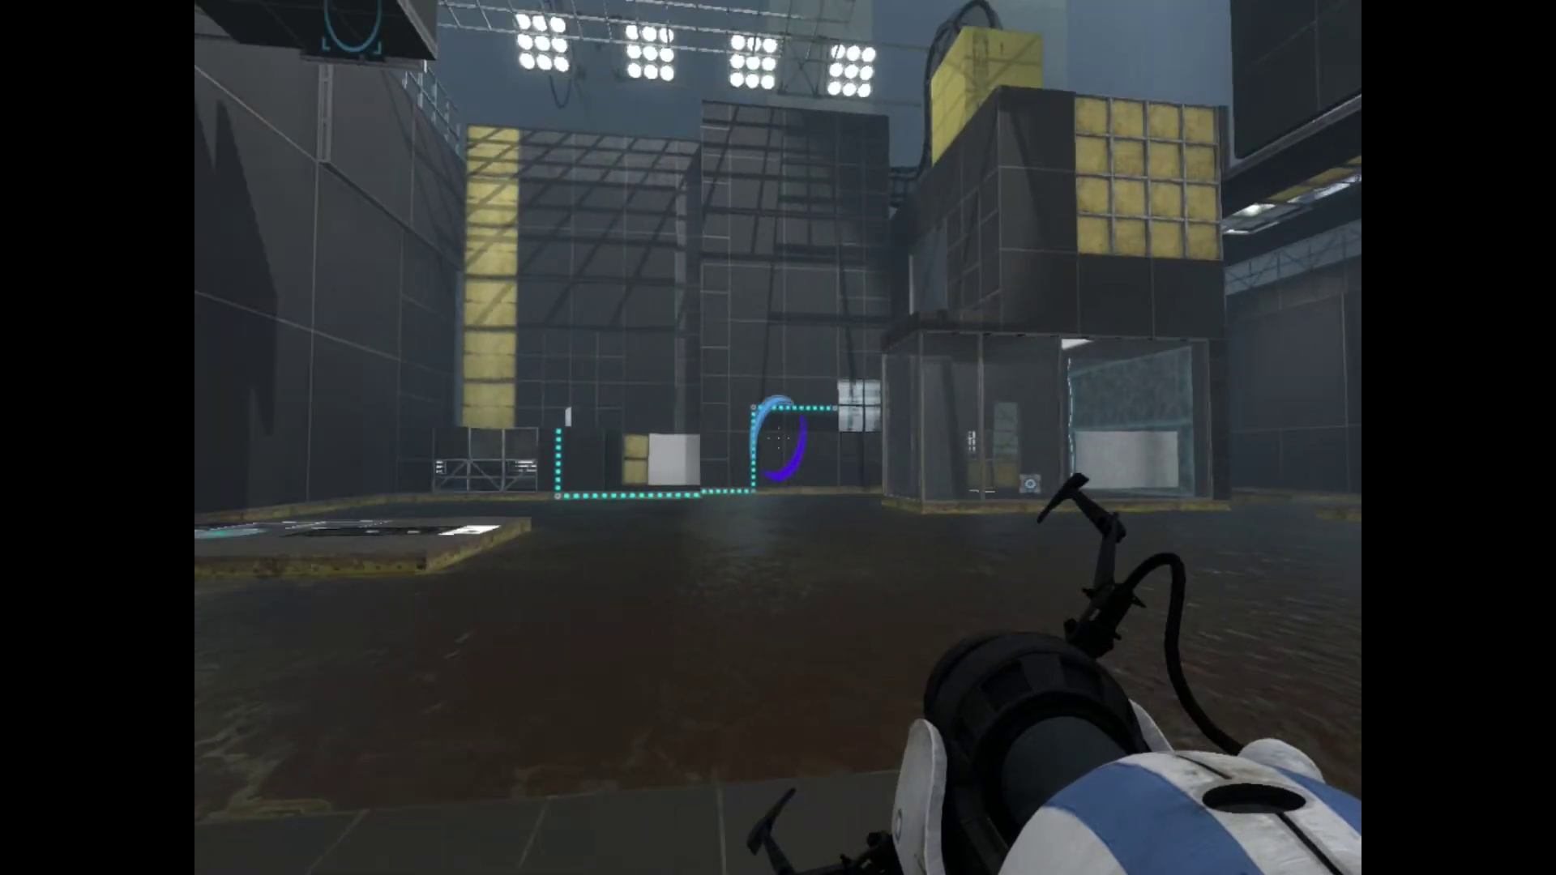
drag(778, 438, 364, 609)
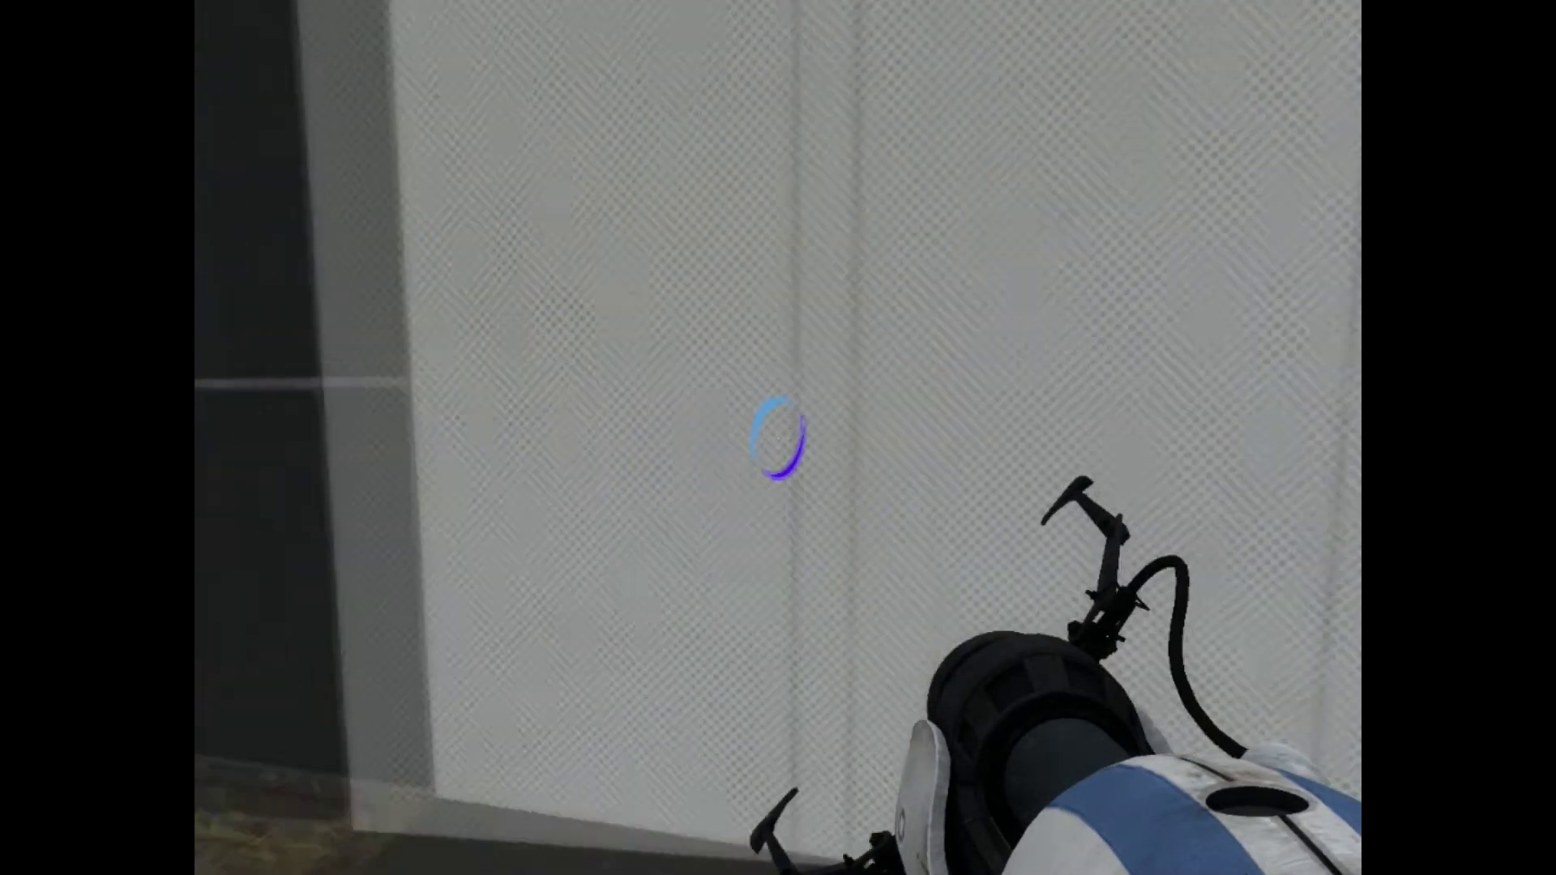
click(778, 438)
key(w)
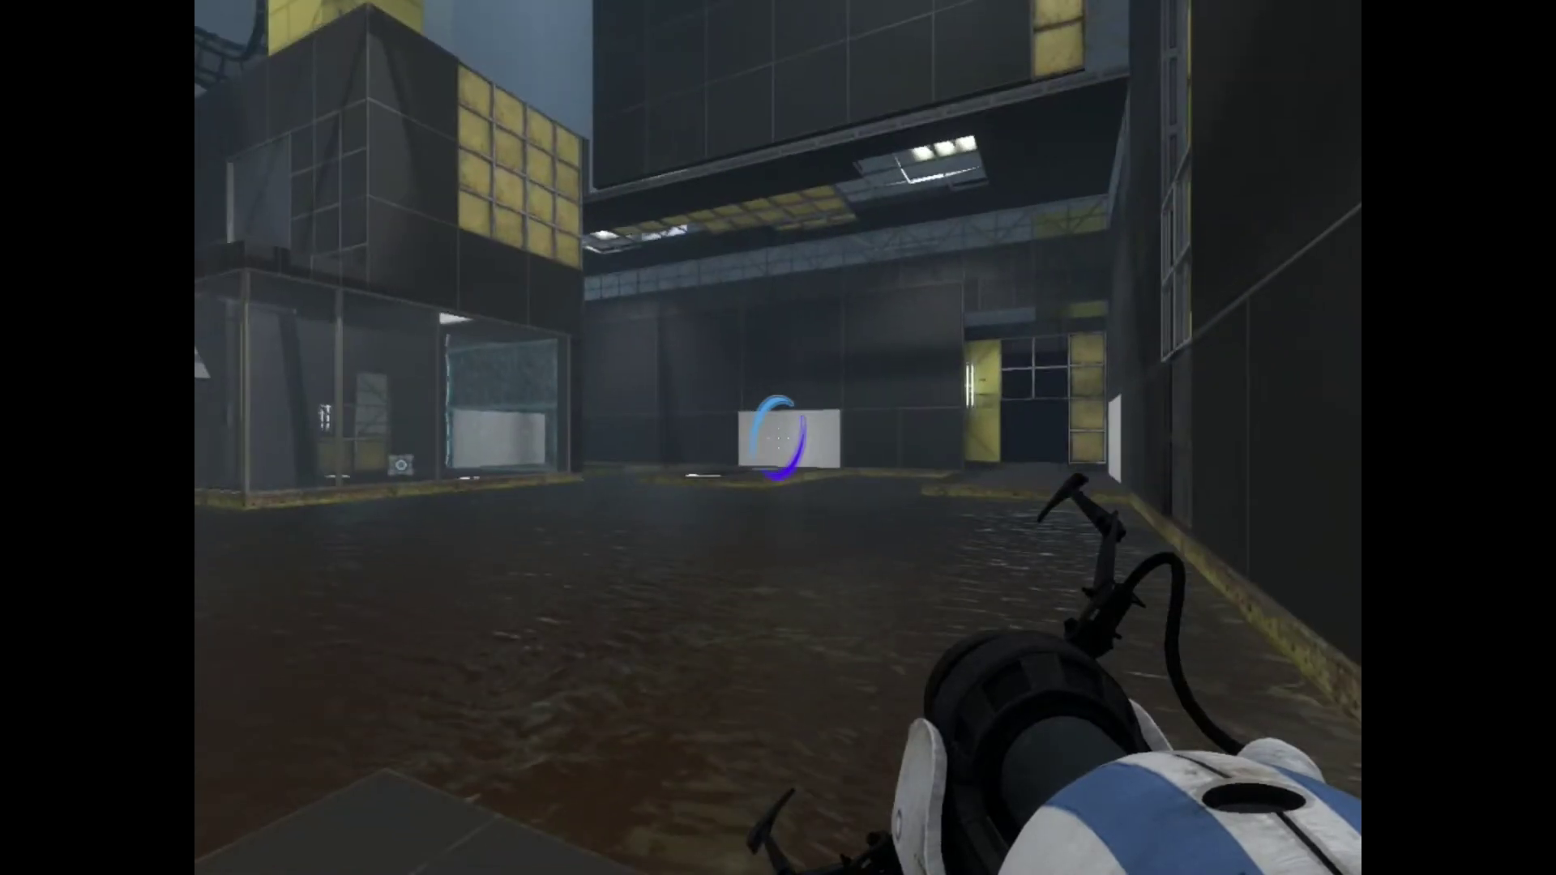
click(779, 437)
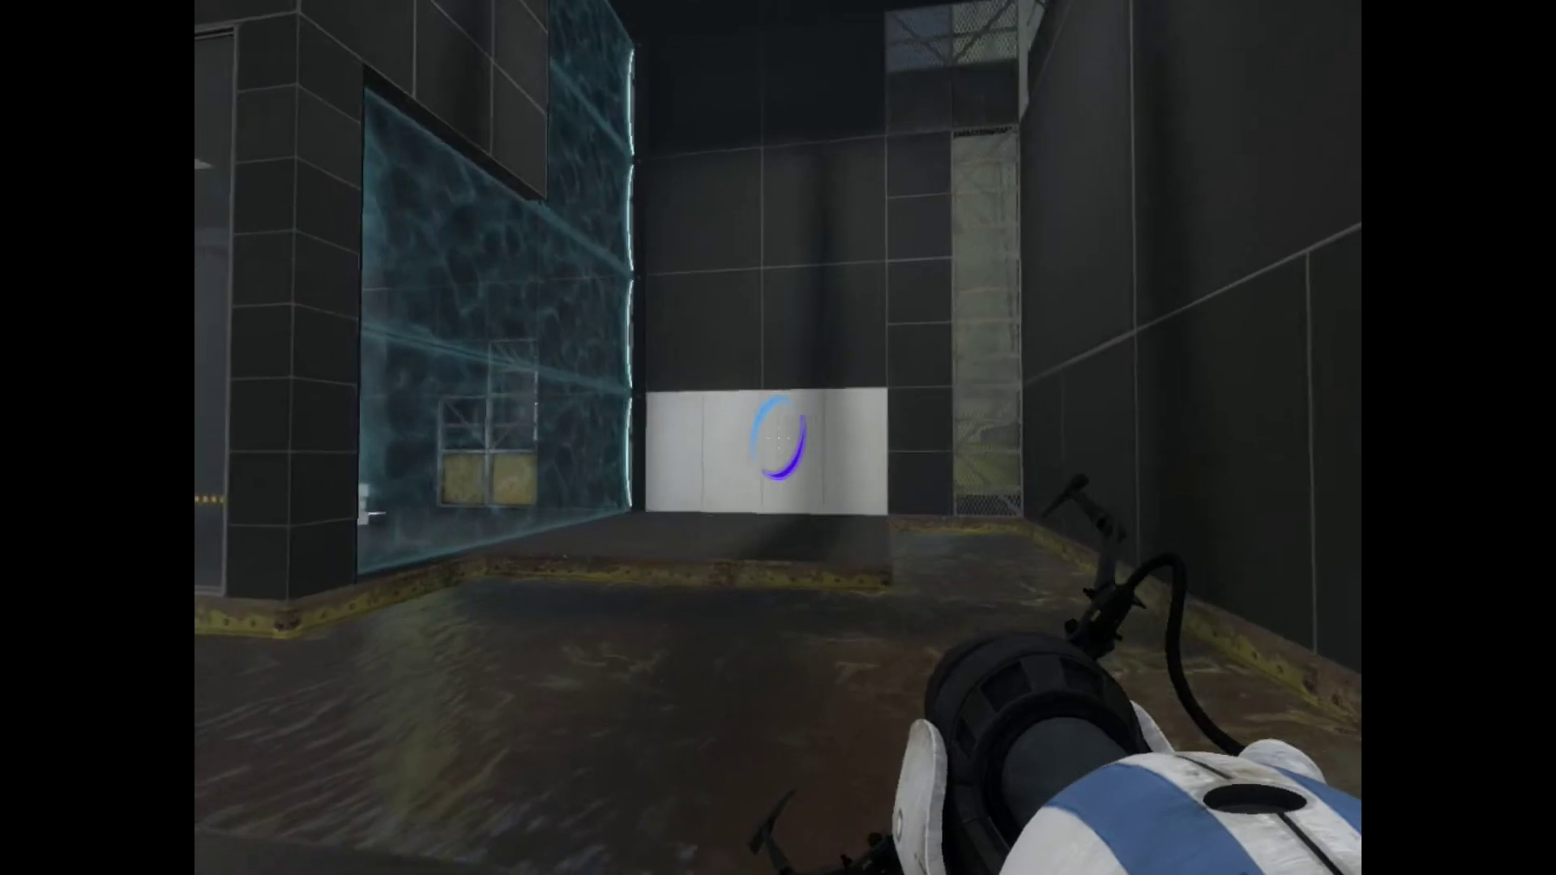
click(778, 438)
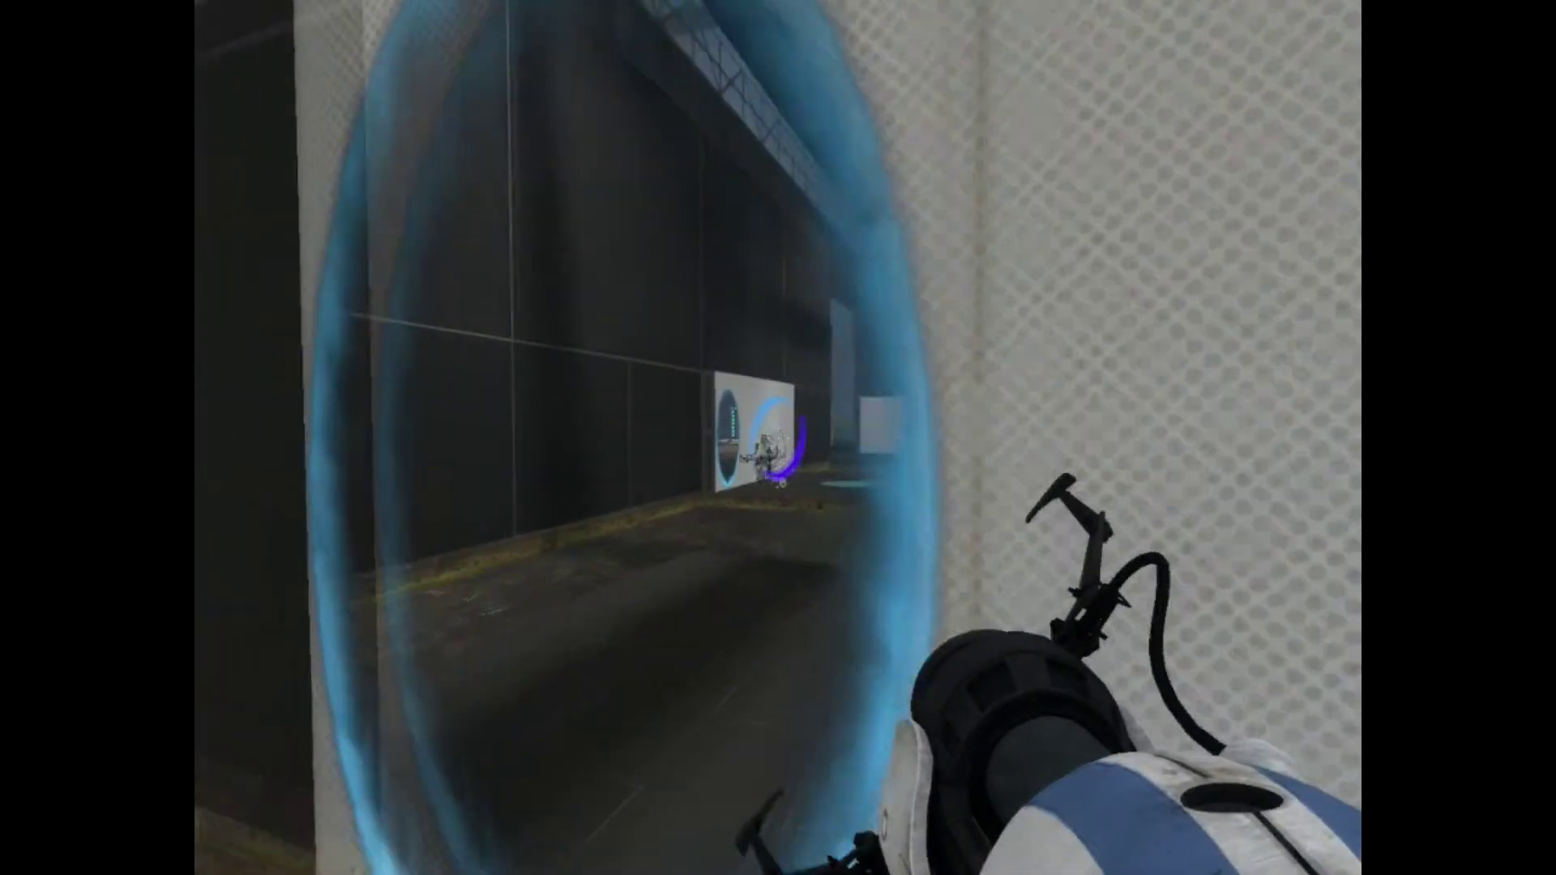
key(w)
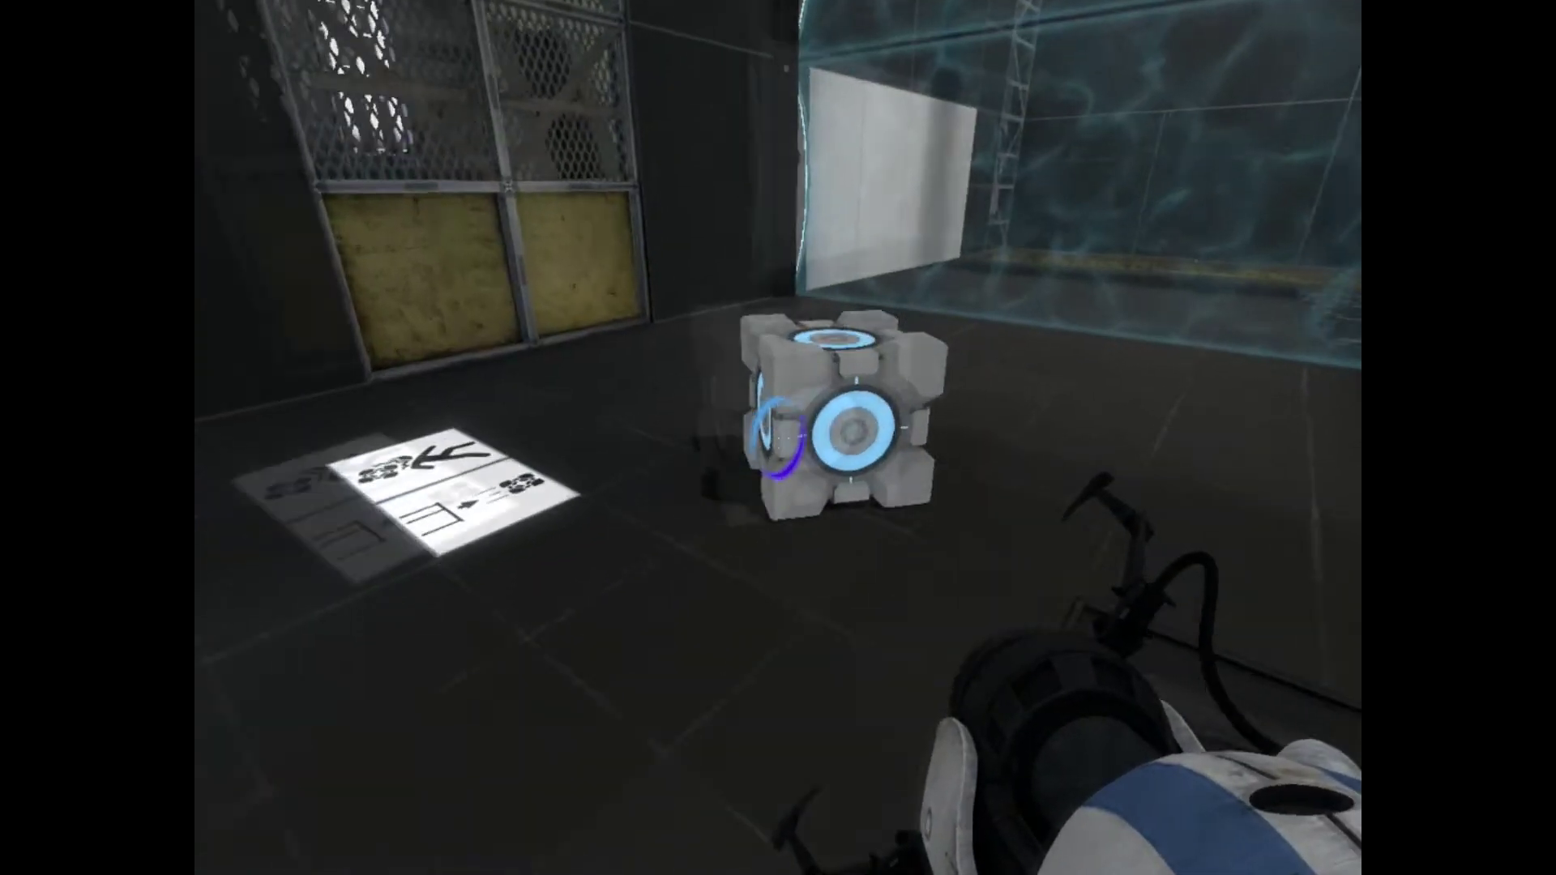
key(e)
key(e)
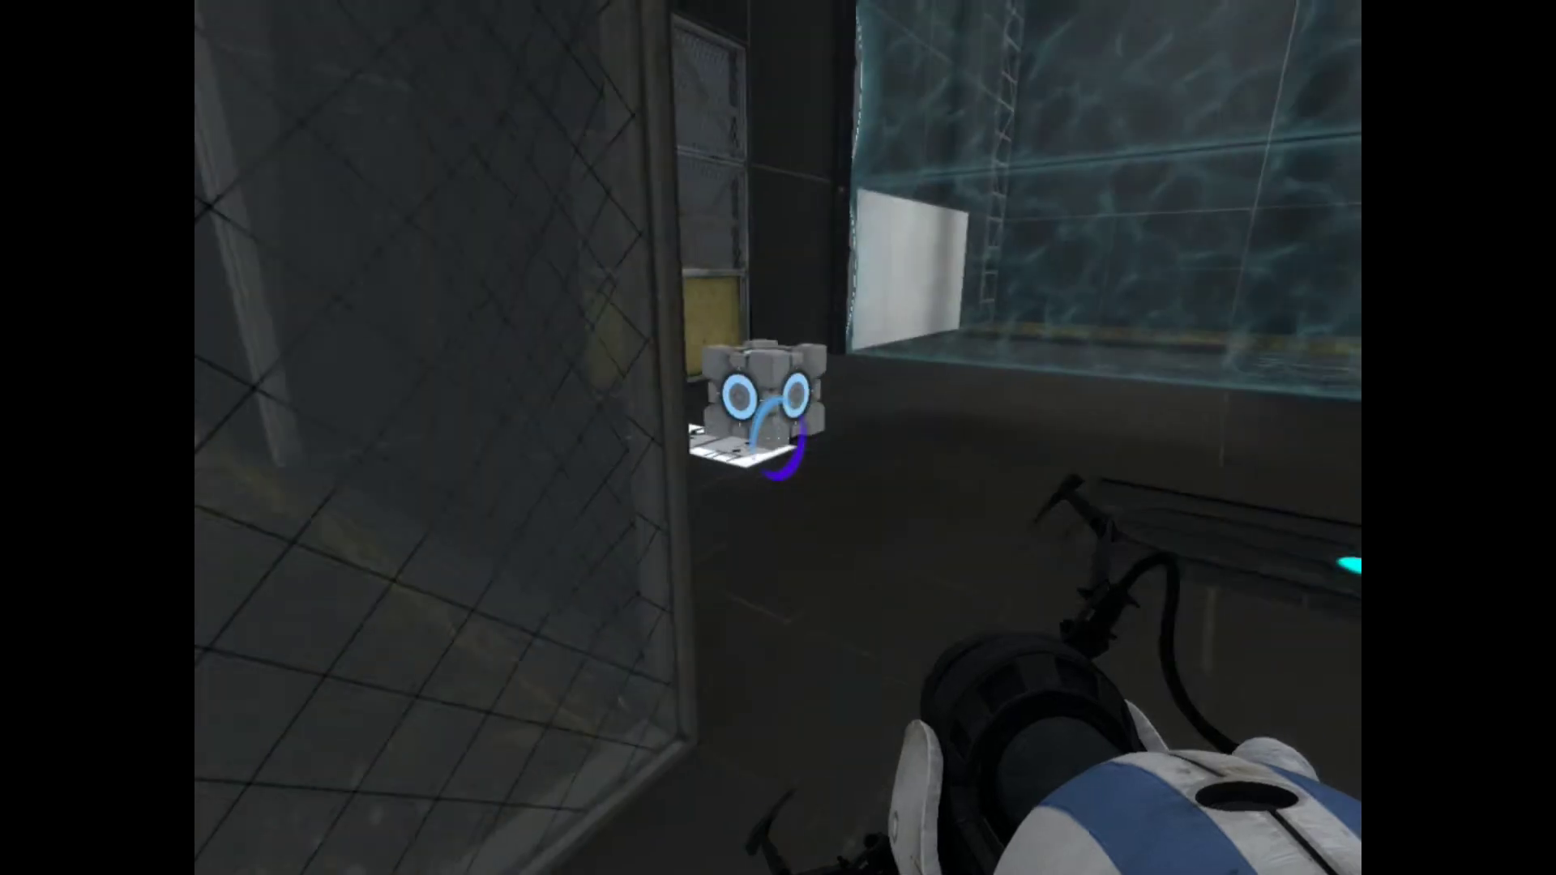
key(e)
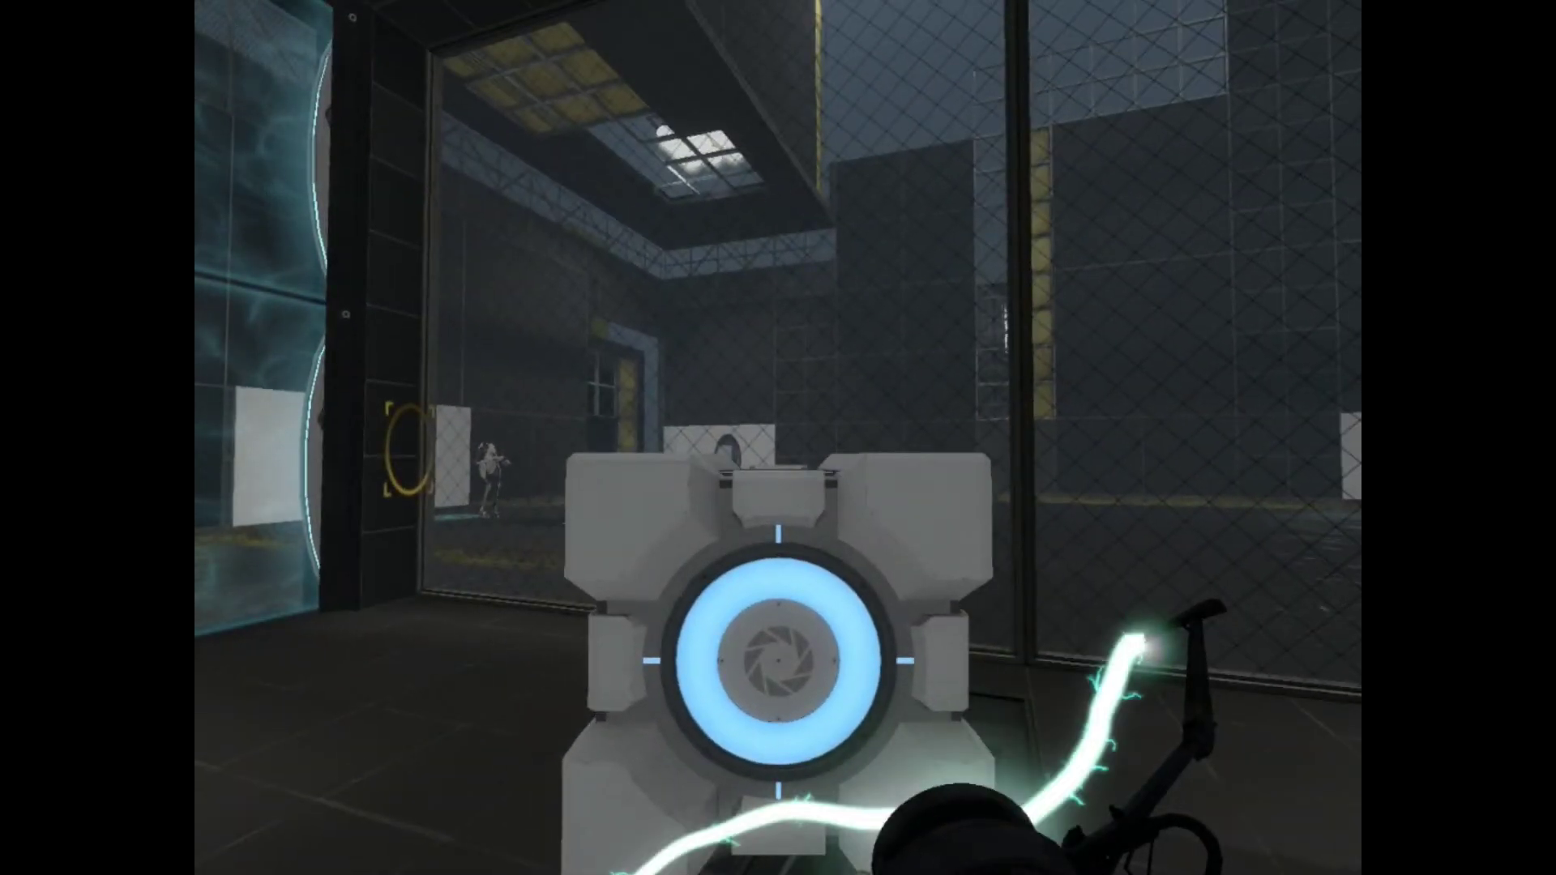
key(e)
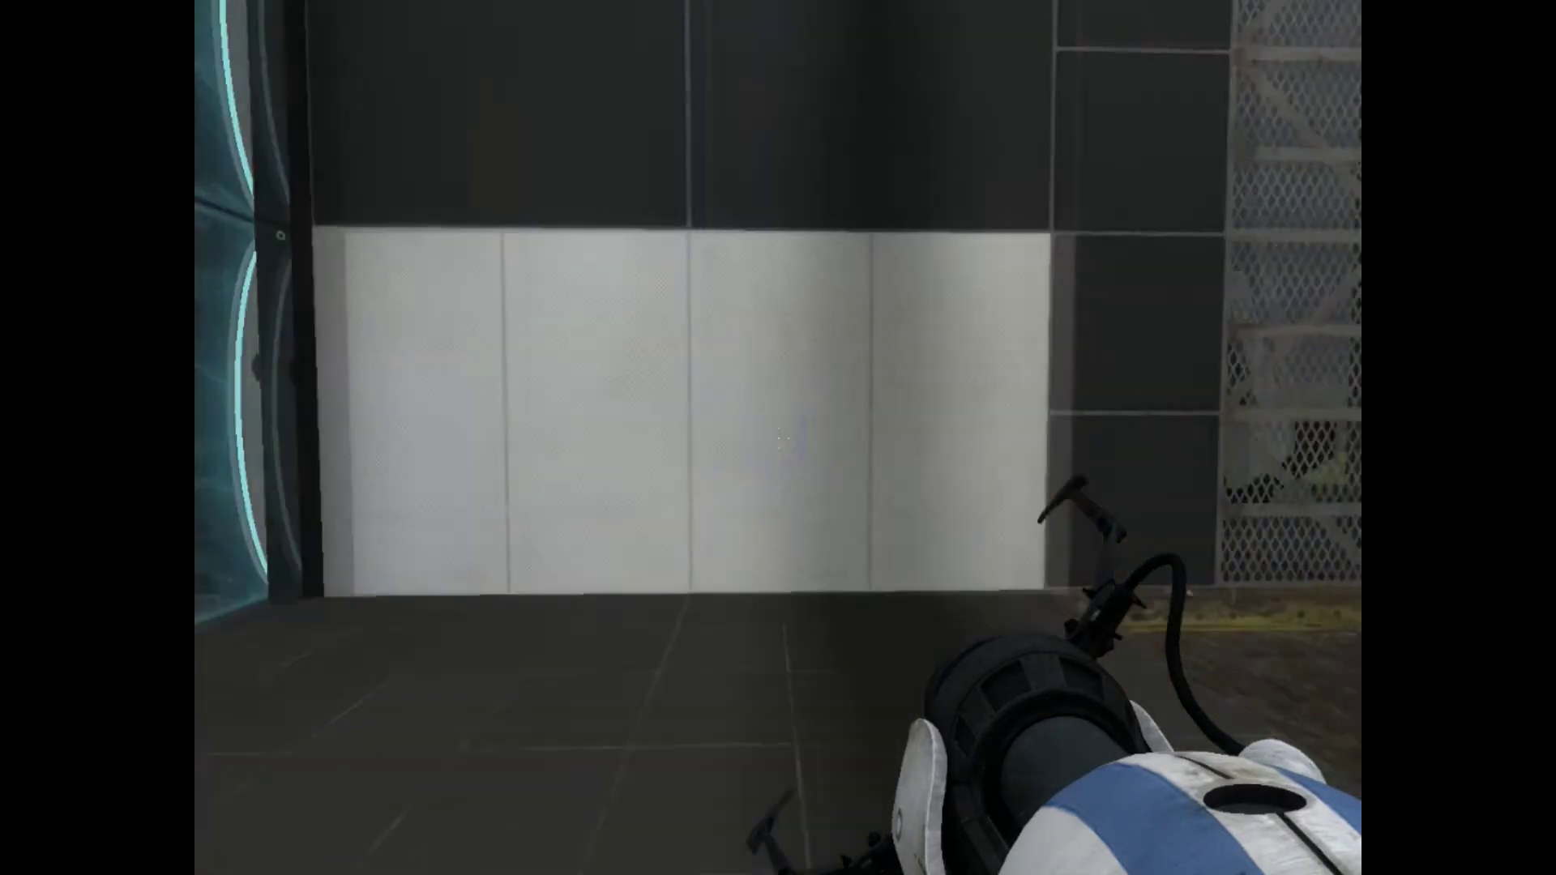
click(778, 438)
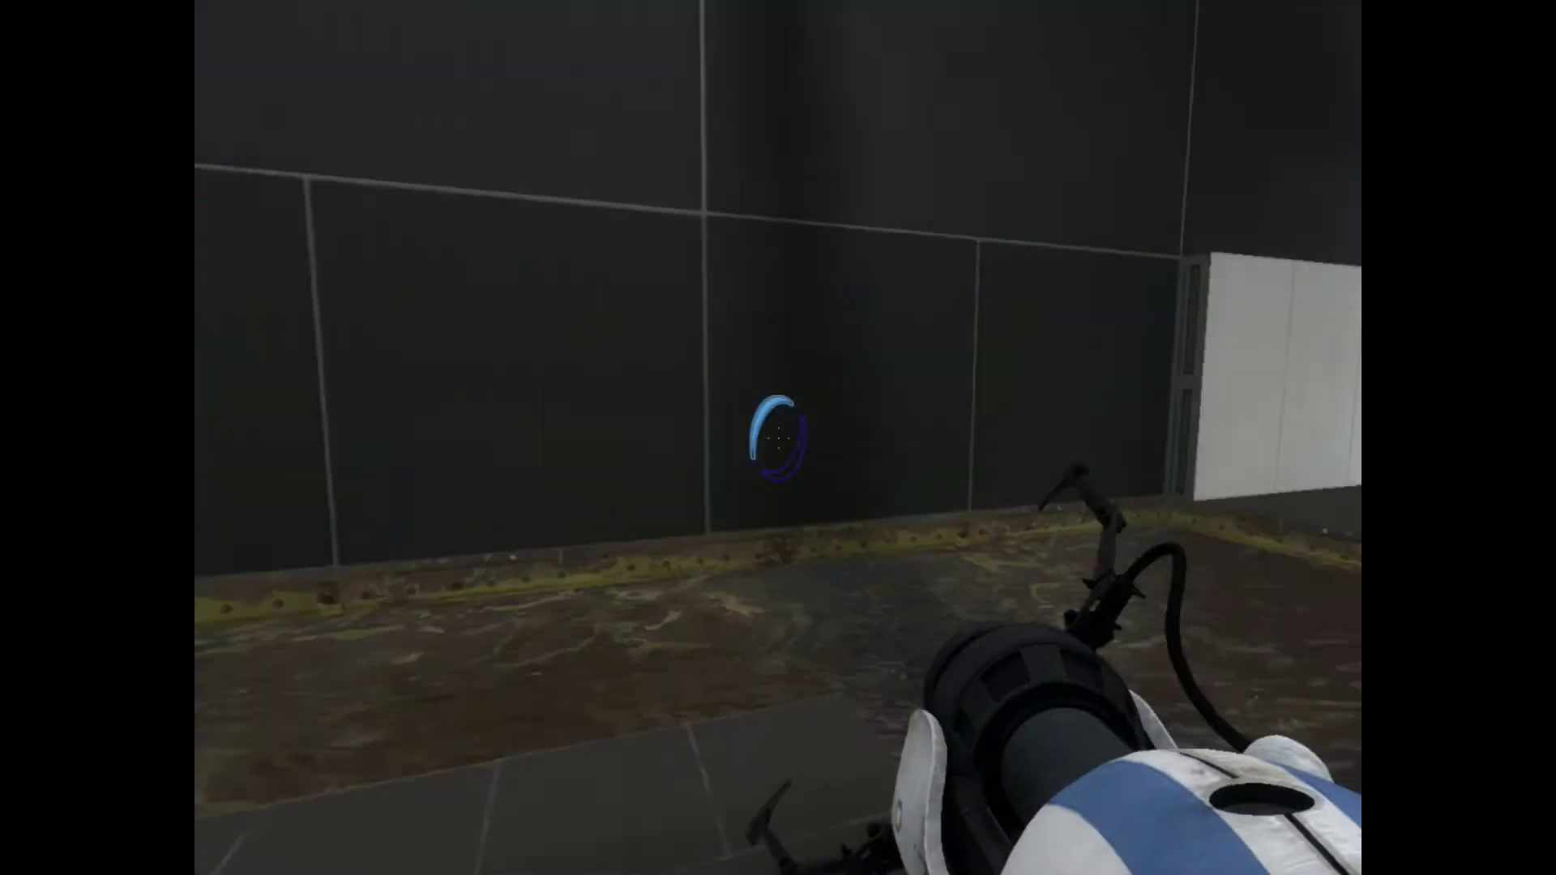
click(779, 438)
click(778, 438)
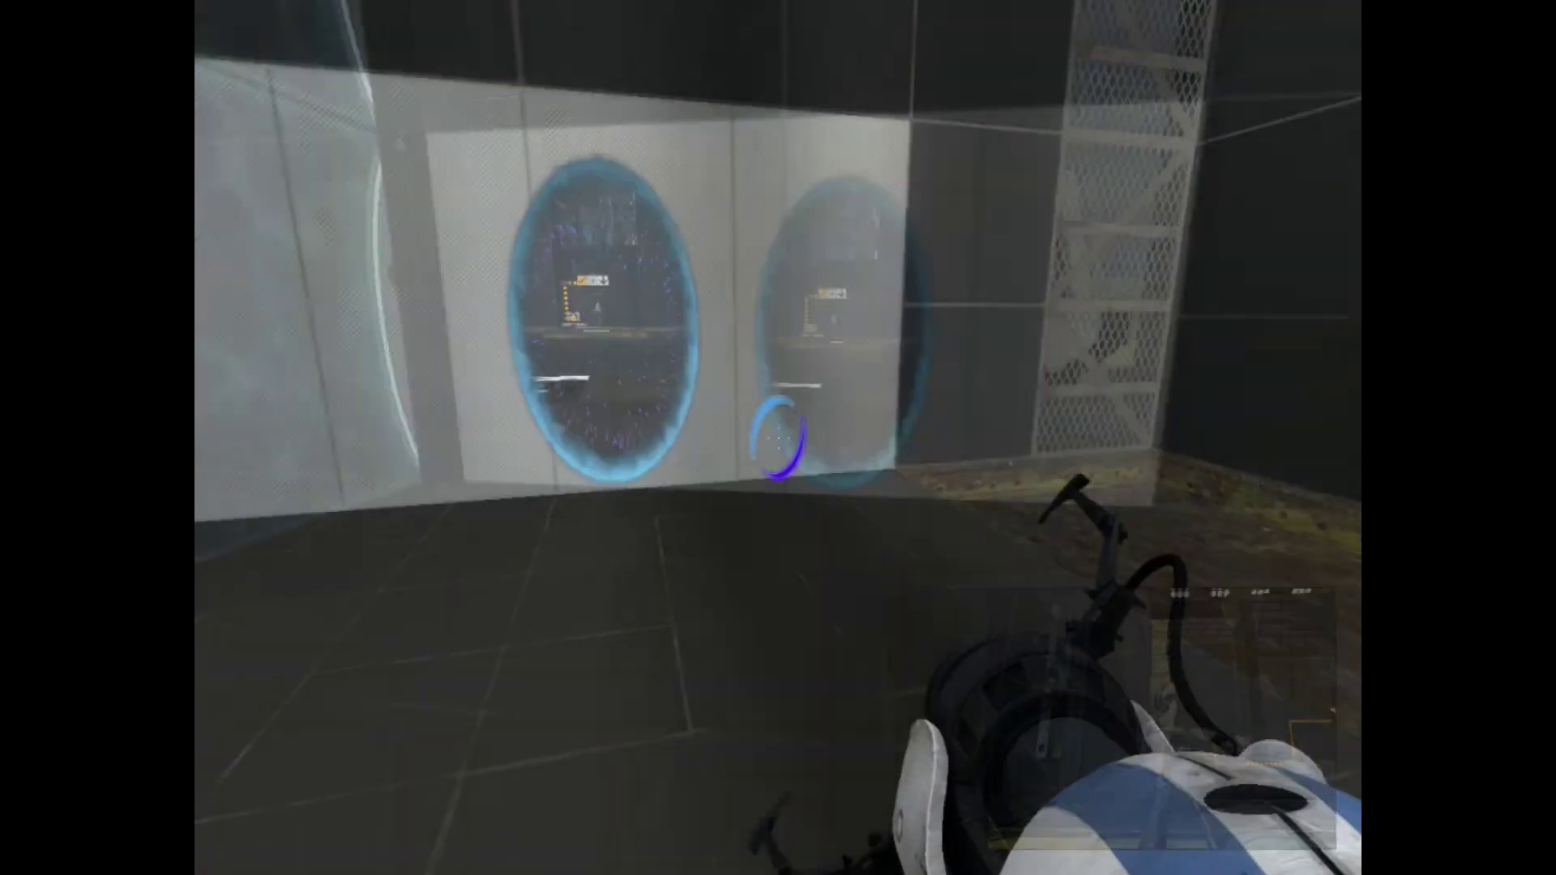
key(w)
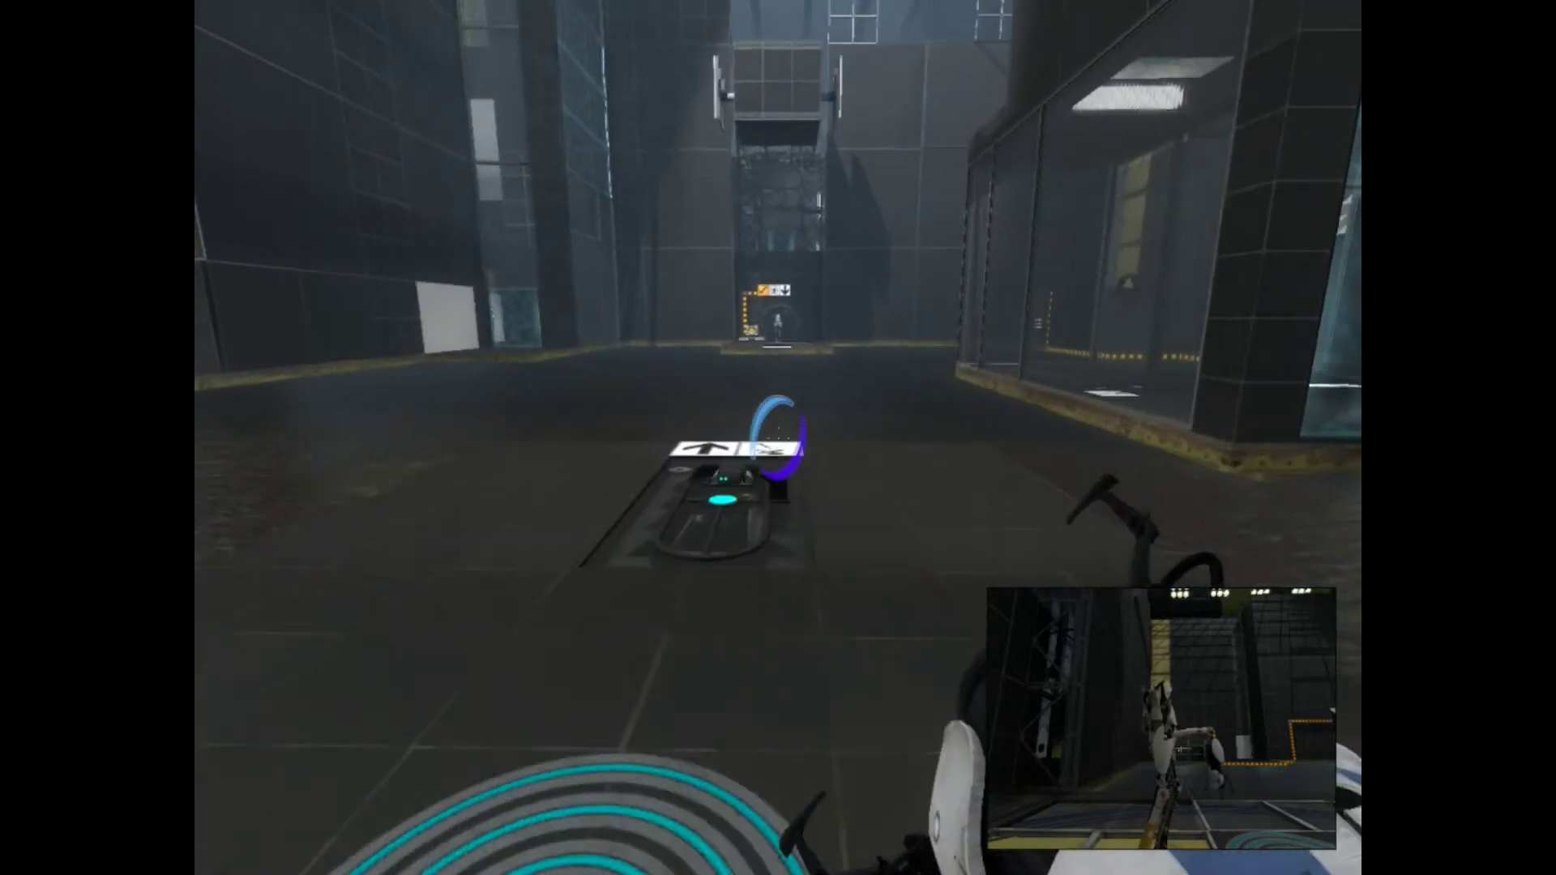